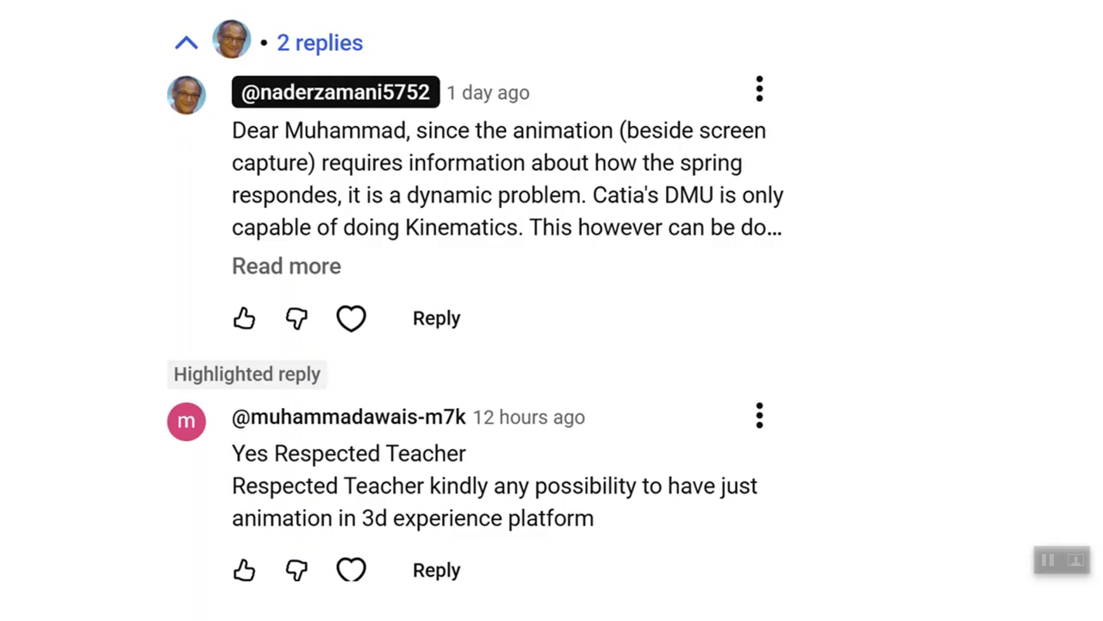
Step: Leave the slide presentation and play the spiral animation video 2025-12-03_9-43-19 in Media Player
click(847, 304)
click(847, 303)
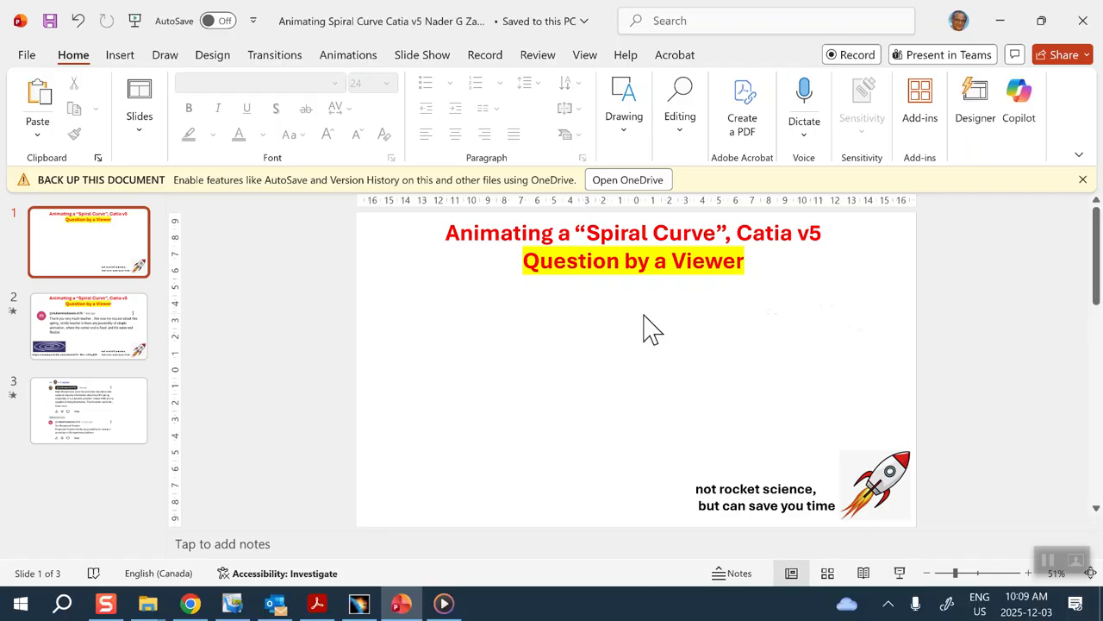
click(1001, 19)
click(1005, 12)
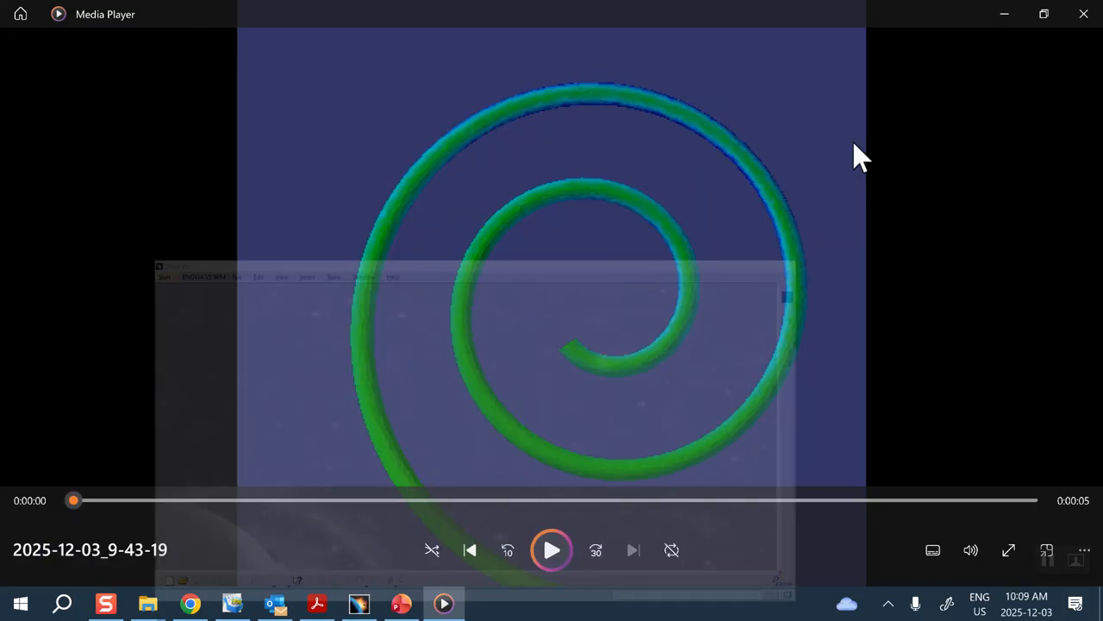
click(552, 553)
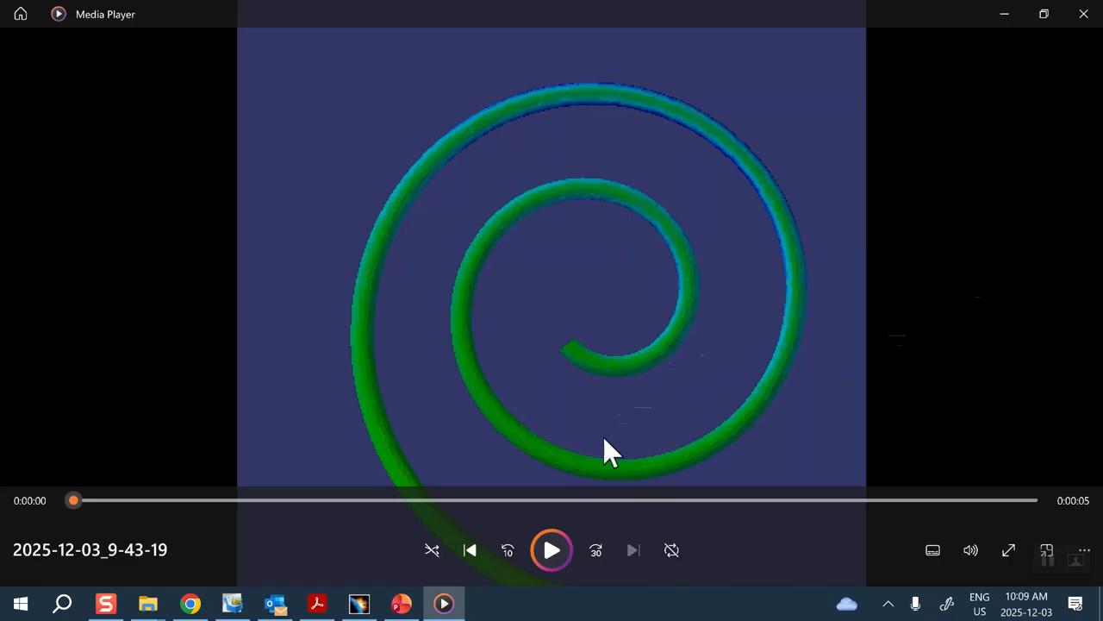
click(545, 548)
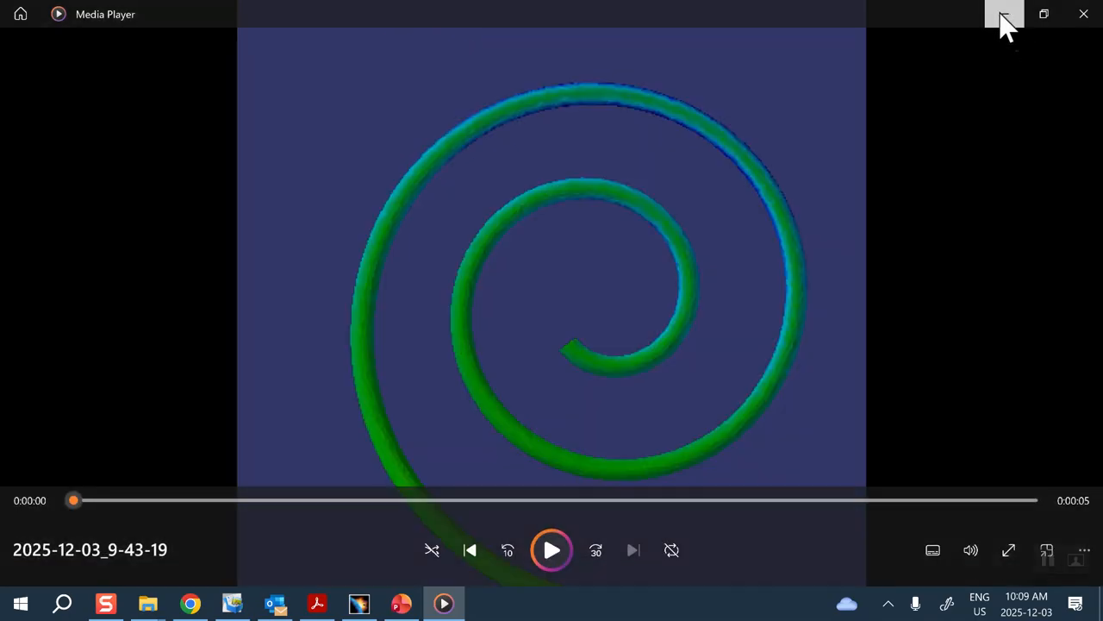
click(1003, 15)
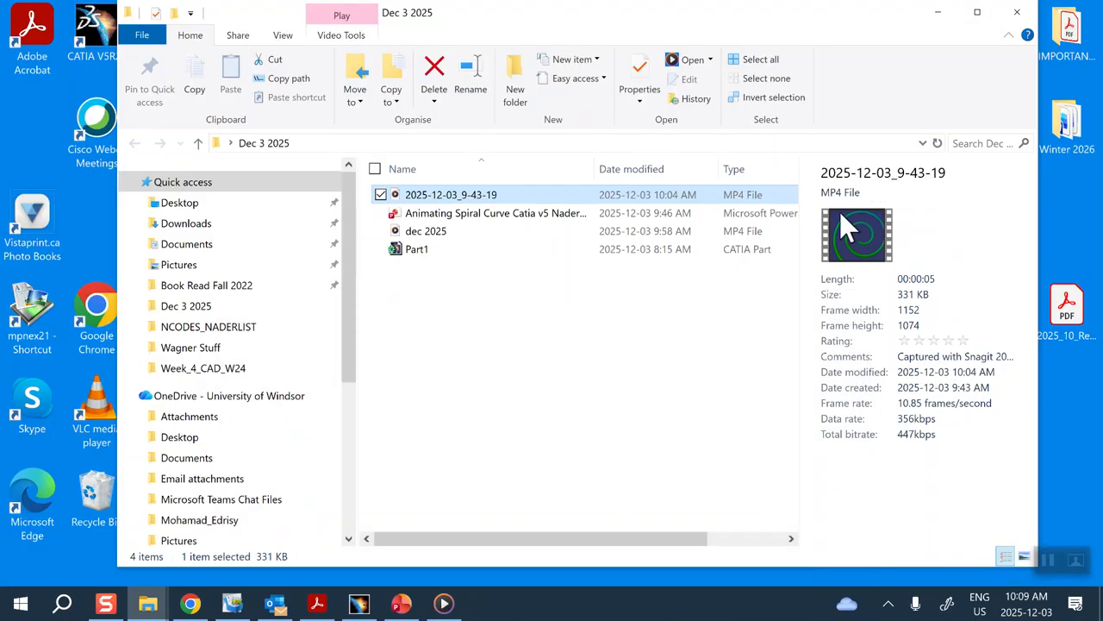
Step: Switch to CATIA V5, create a new Part document and open the Generative Shape Design workbench
click(358, 603)
click(25, 550)
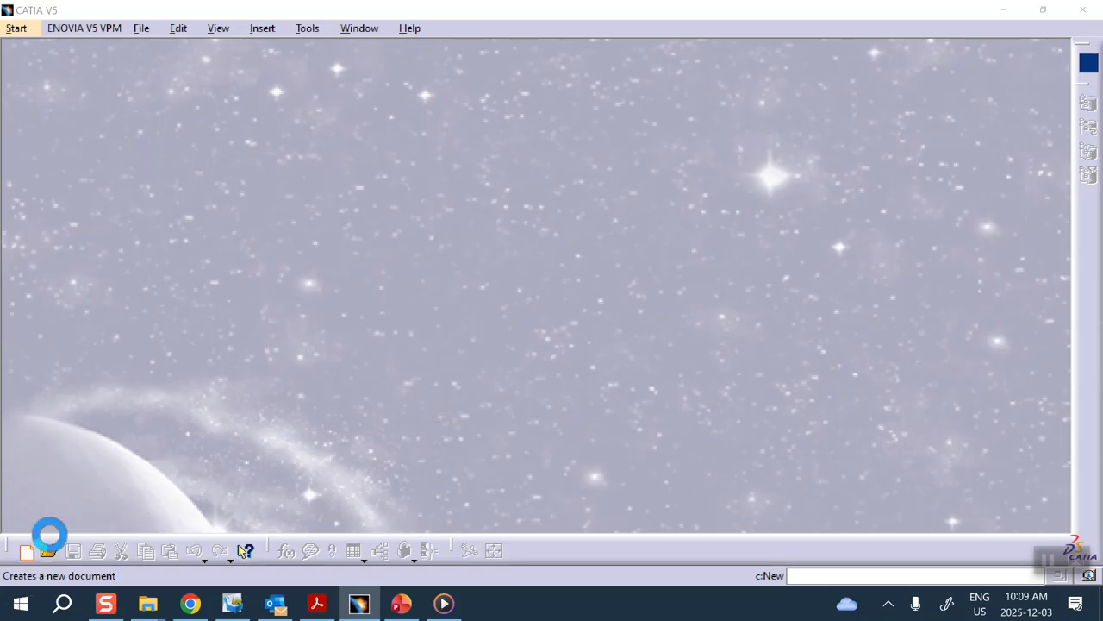
drag(983, 321, 985, 365)
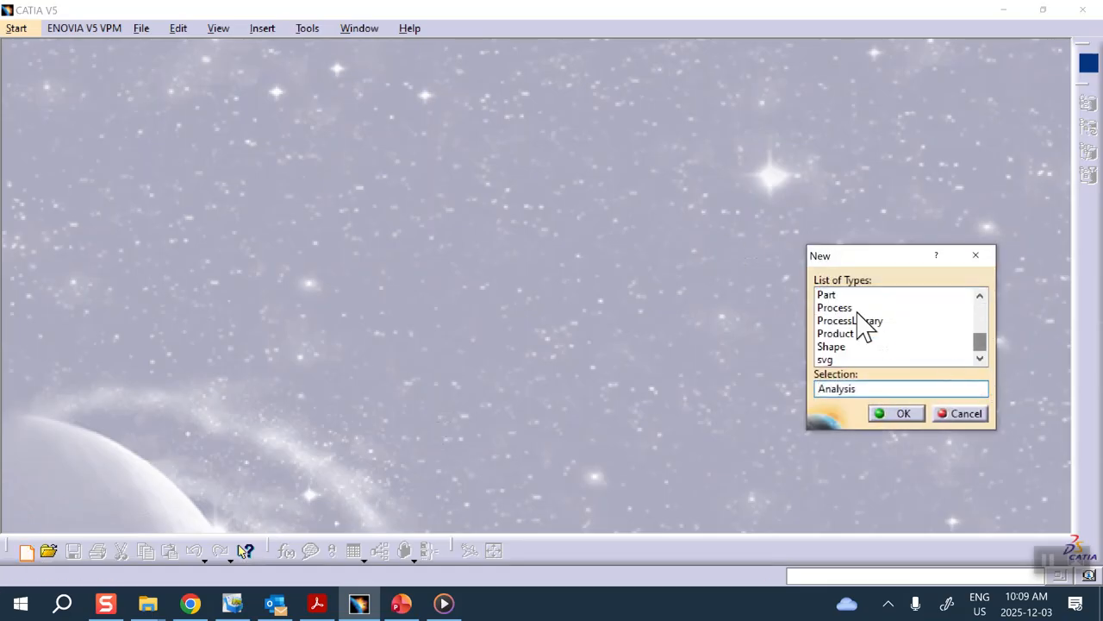
click(829, 295)
click(900, 413)
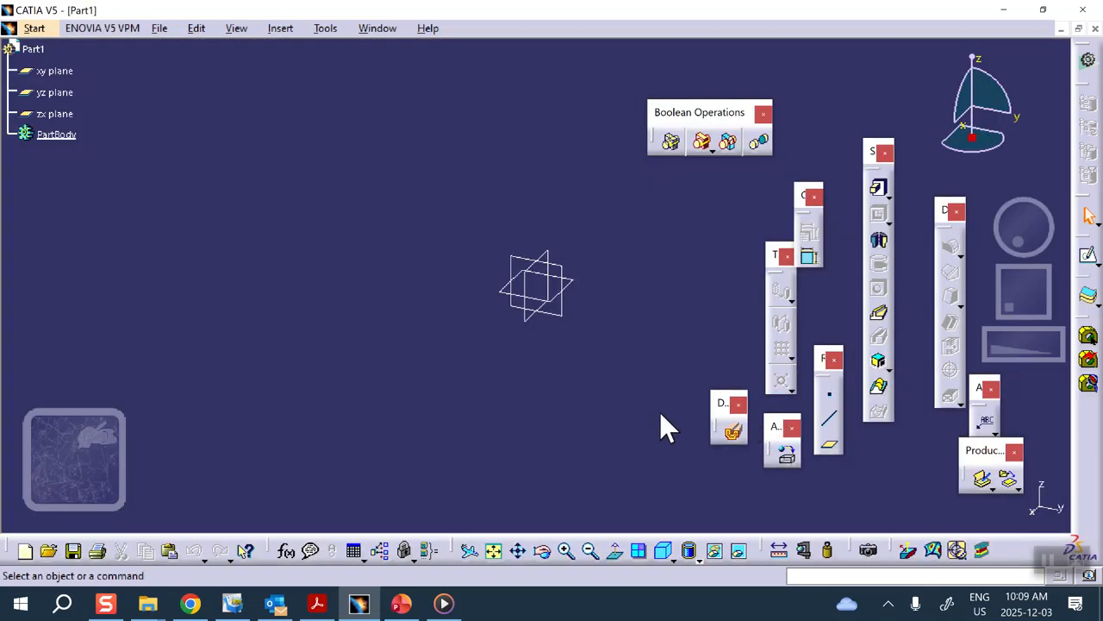
click(36, 31)
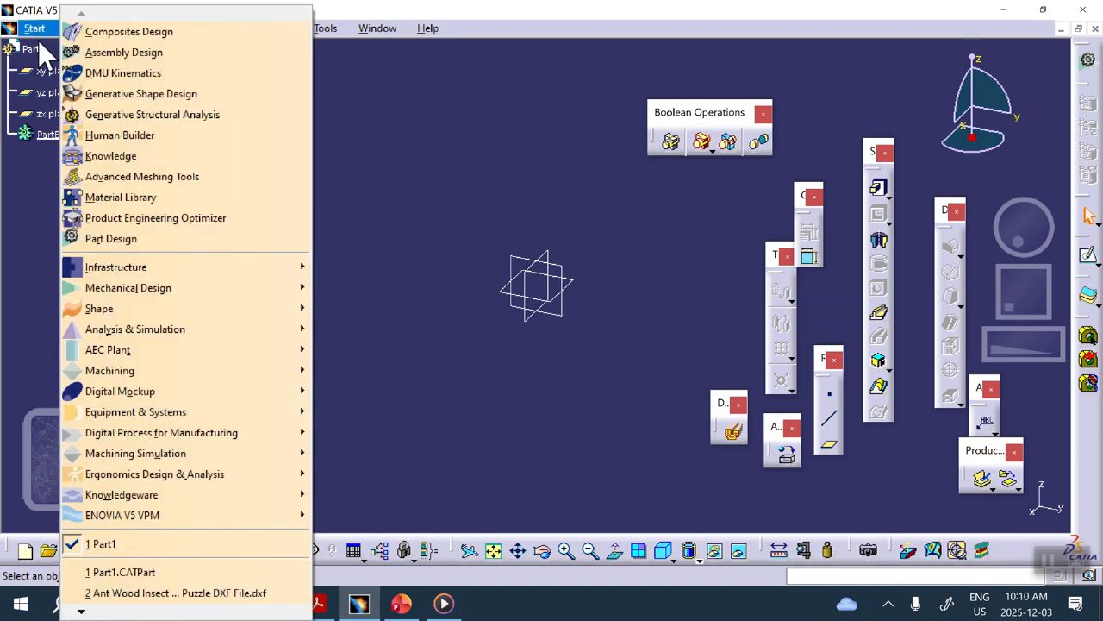
click(112, 94)
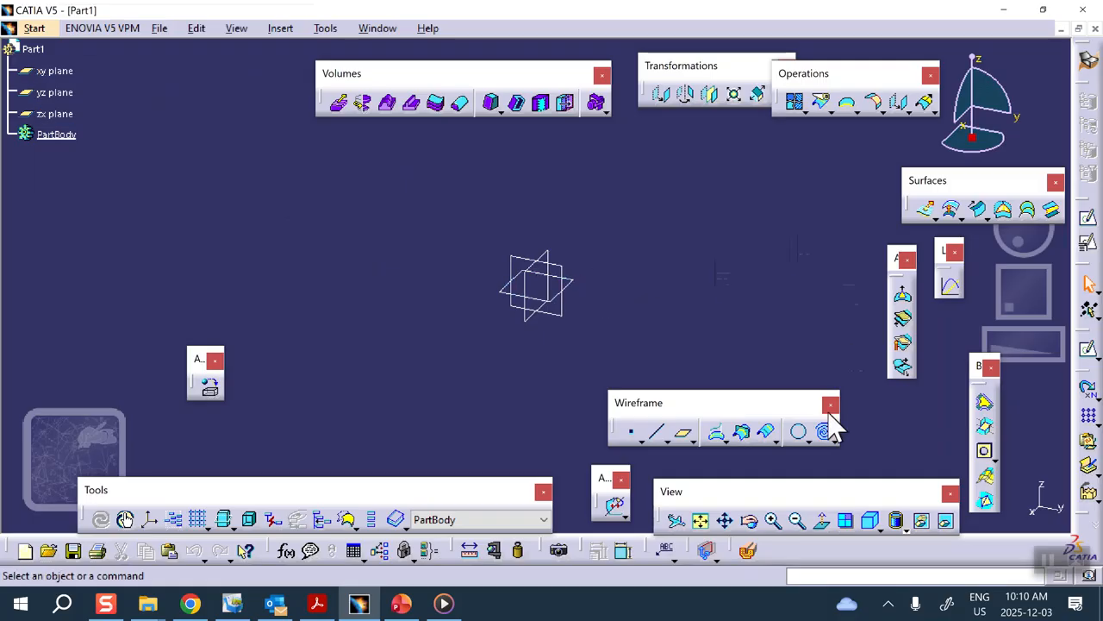
Step: Start a spiral curve with the xy plane as its support
drag(774, 399, 738, 408)
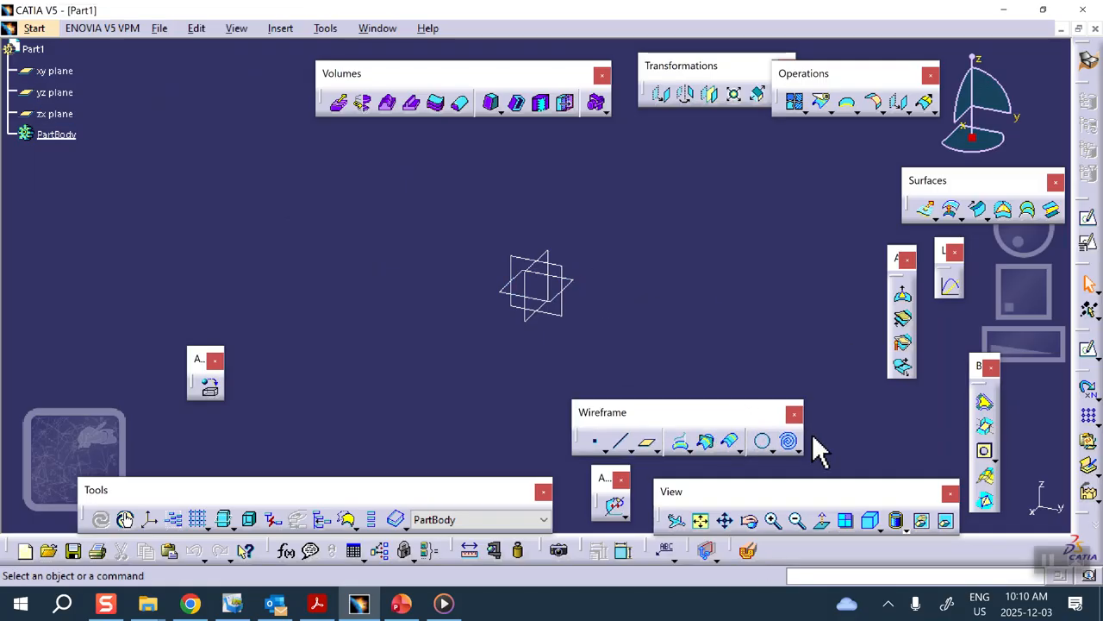
click(796, 448)
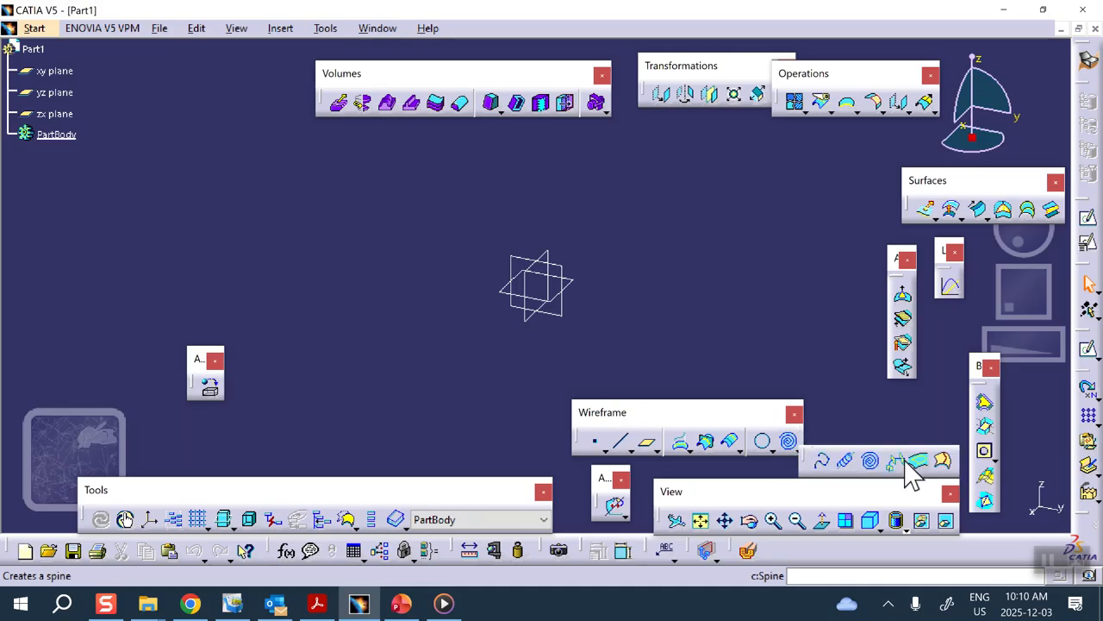
click(872, 463)
middle_drag(628, 199, 505, 224)
click(497, 159)
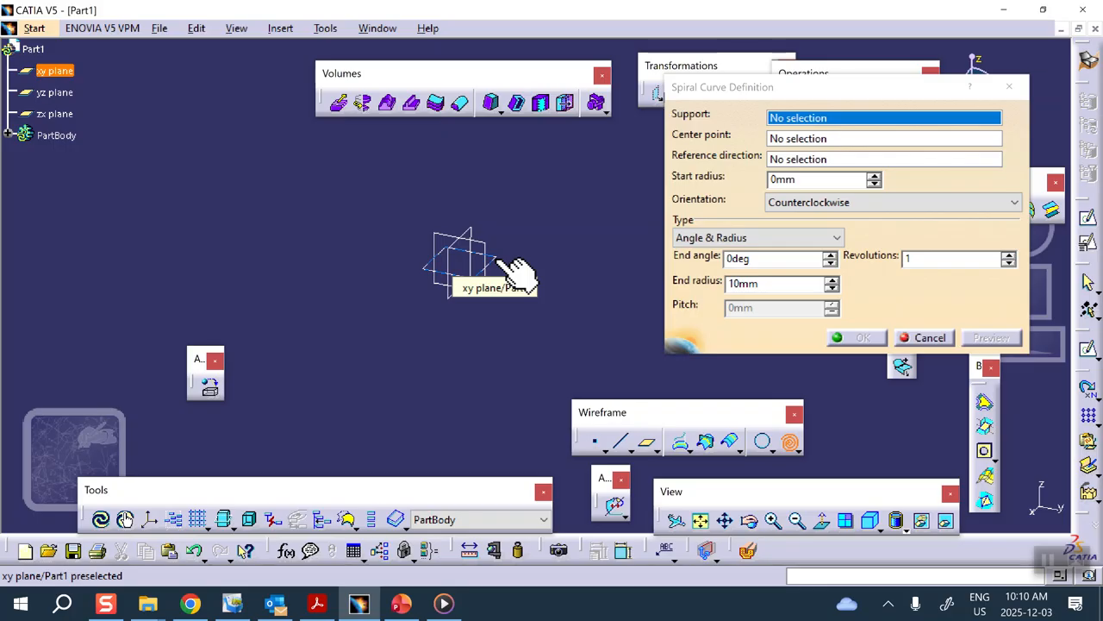
click(498, 262)
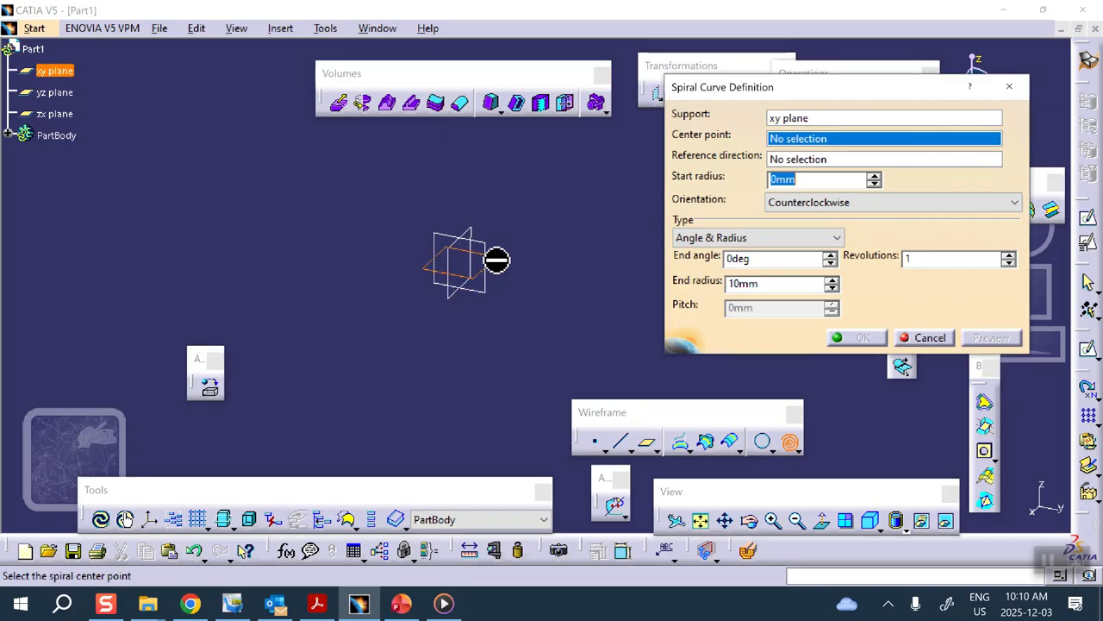
Step: Center the spiral on a new coordinate point at 0, 0, 0 mm and use the X Component as reference direction
right_click(818, 147)
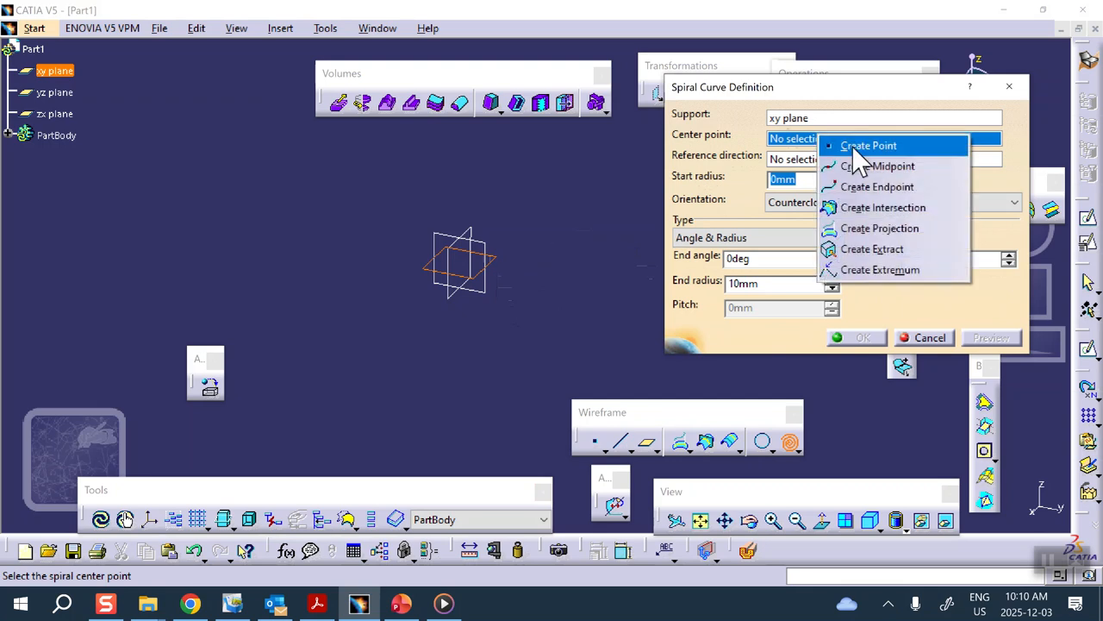
click(855, 148)
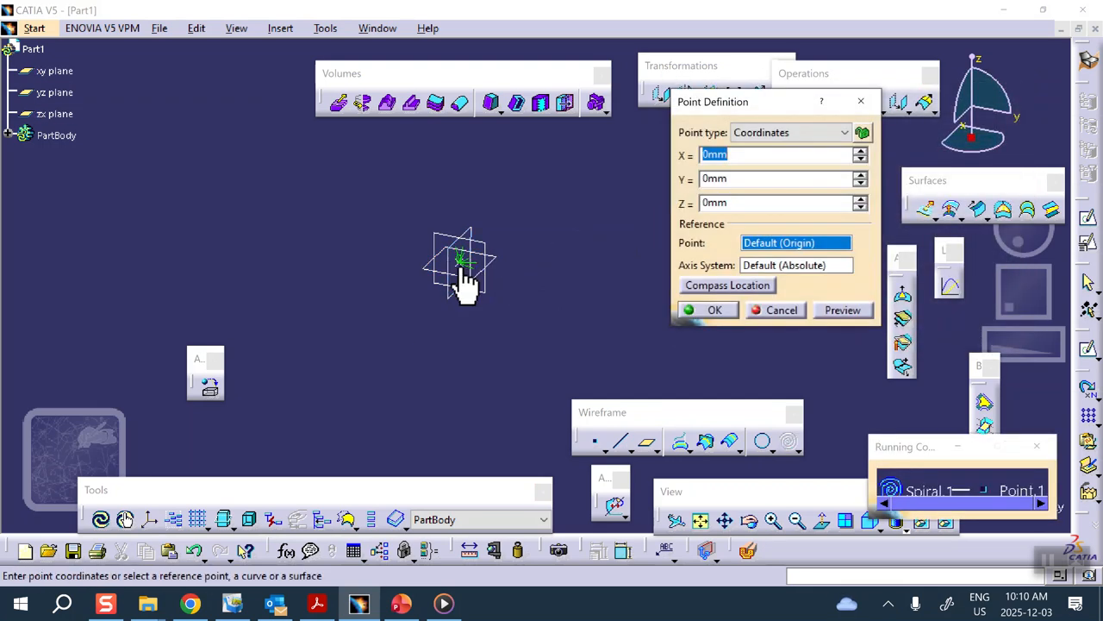
click(716, 312)
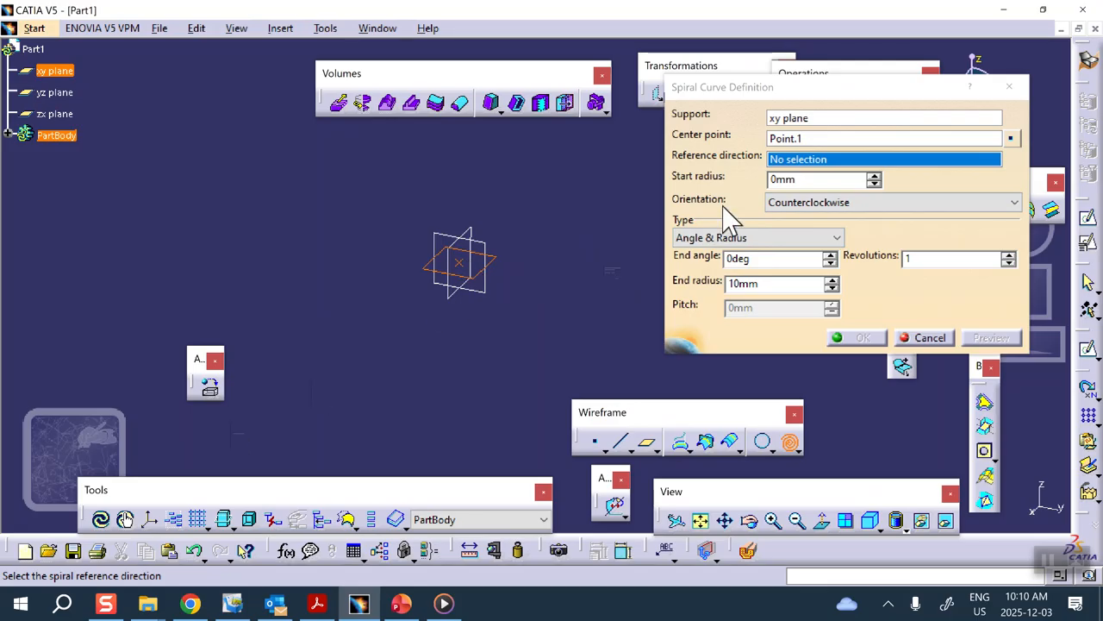
right_click(800, 160)
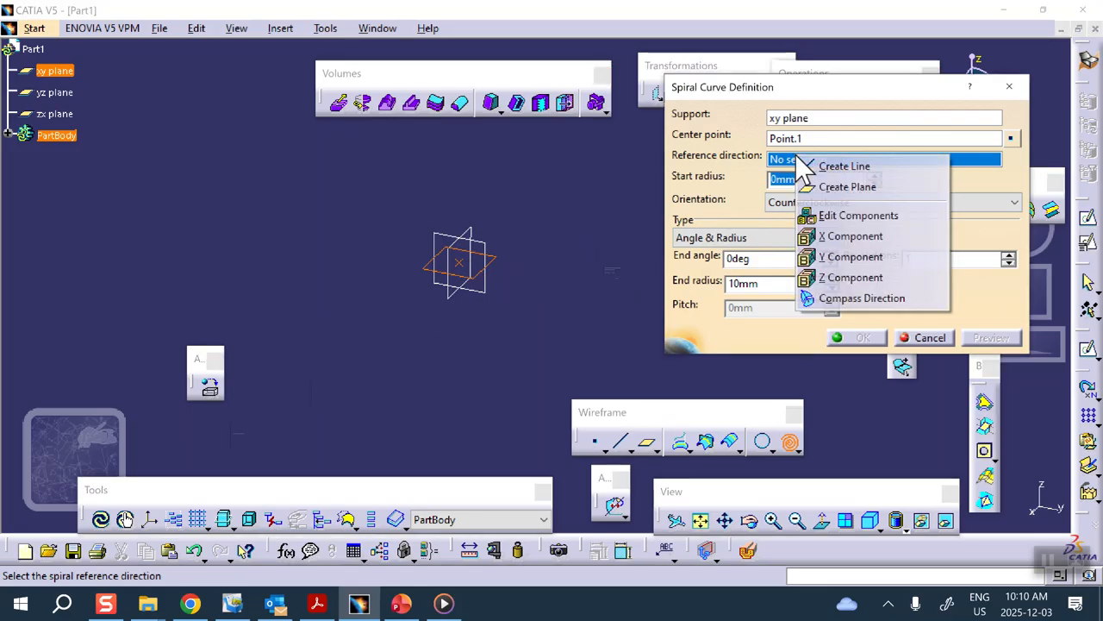
click(818, 242)
middle_drag(464, 209, 589, 215)
middle_drag(469, 250, 573, 285)
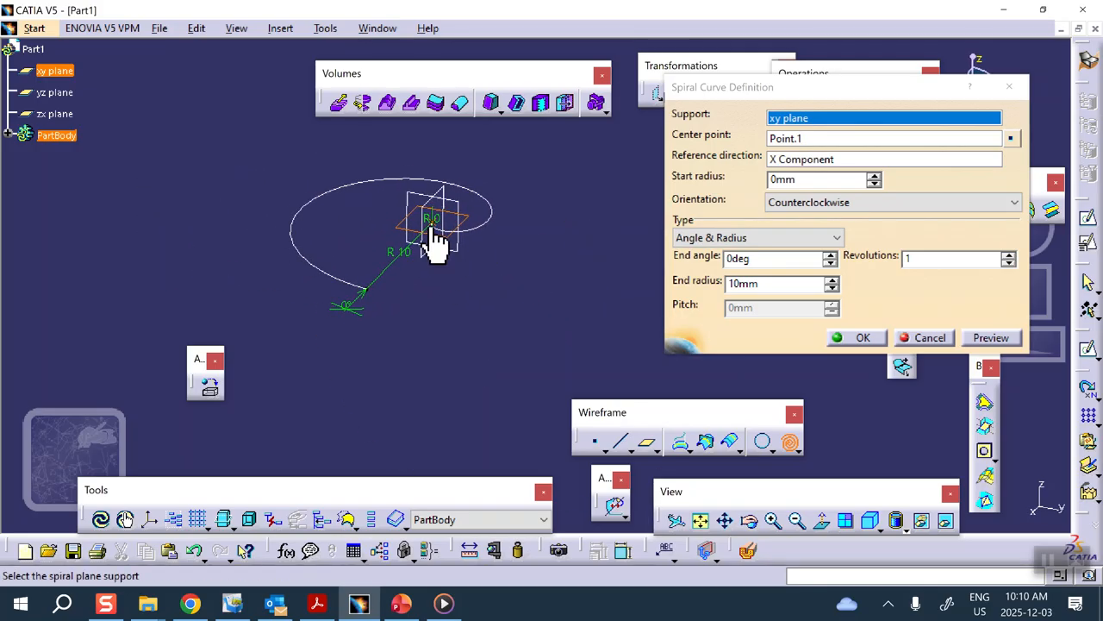
Step: Create the spiral with a 20 mm start radius, a 100 mm end radius and 2 revolutions
click(803, 179)
double_click(808, 179)
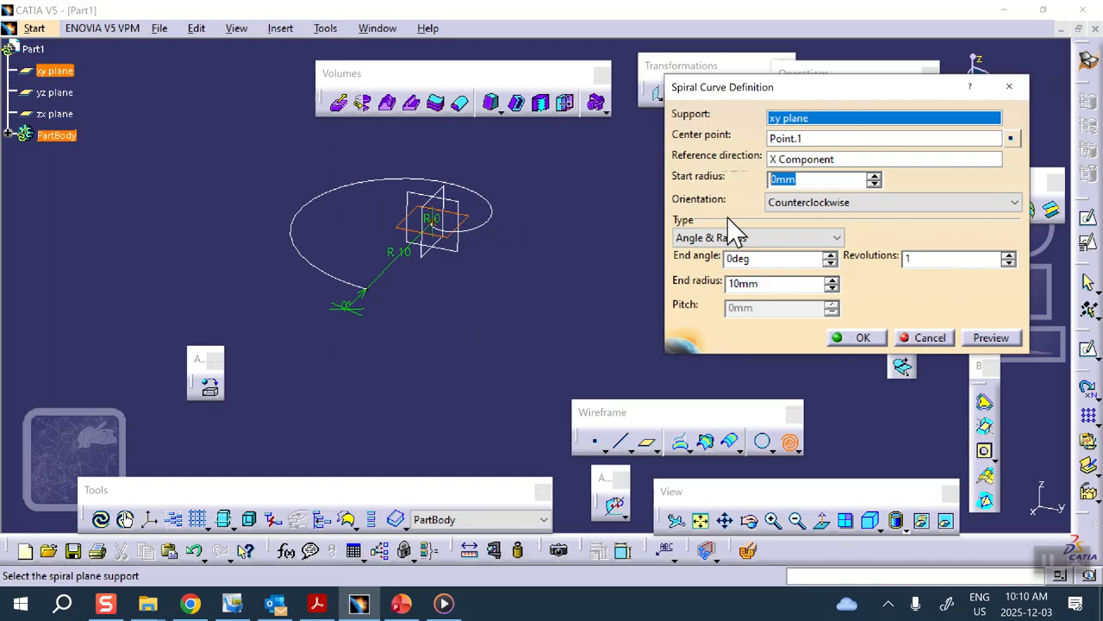
text(20)
click(769, 289)
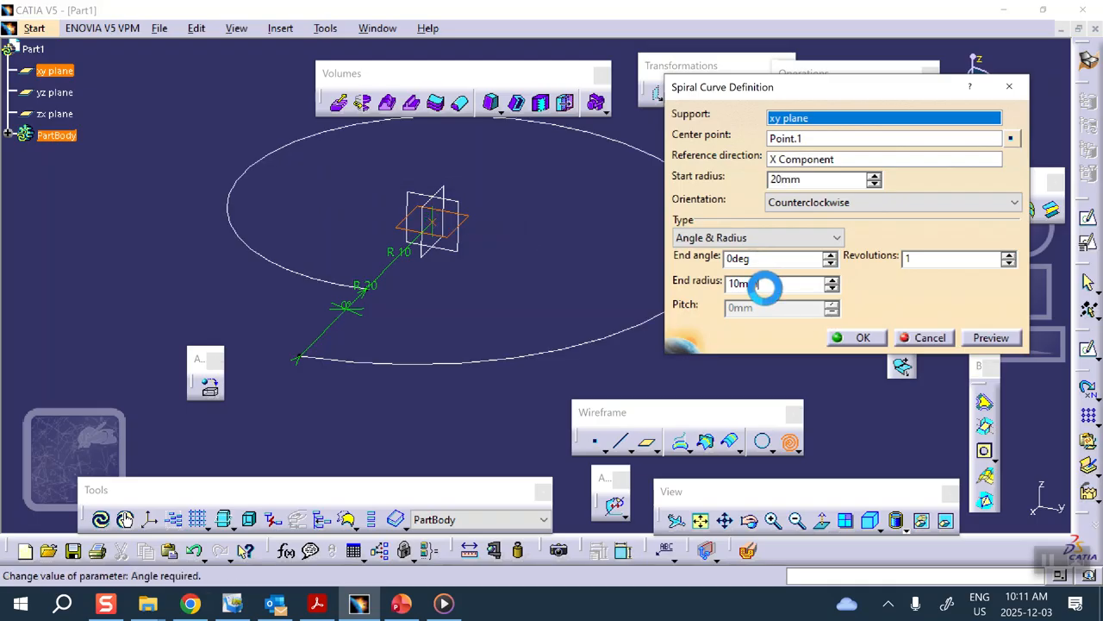
drag(771, 289, 656, 269)
text(100)
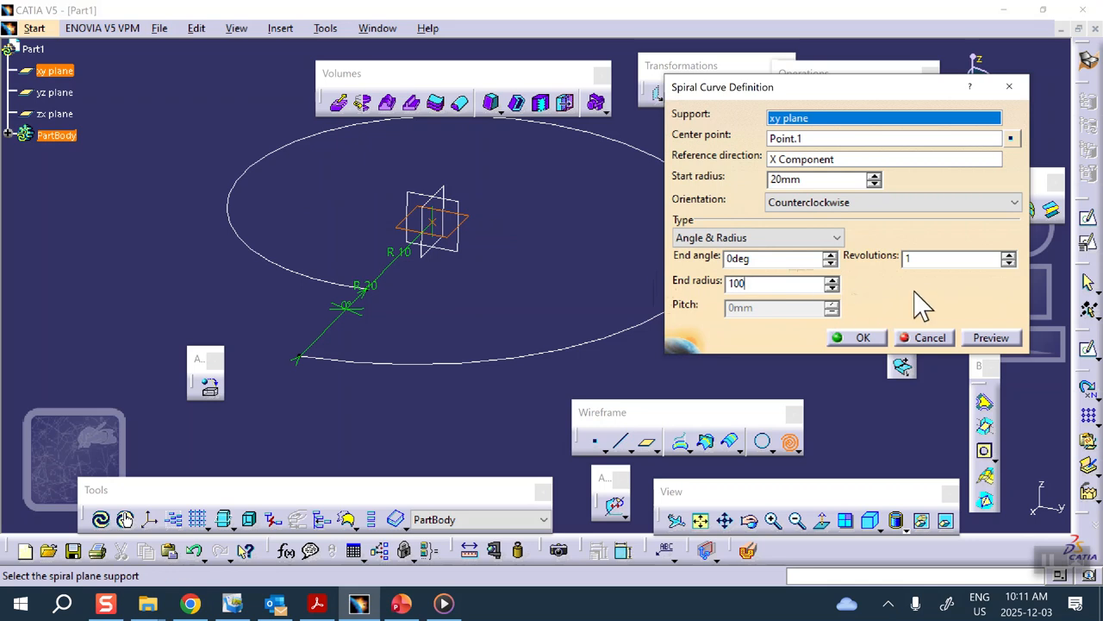
click(1009, 255)
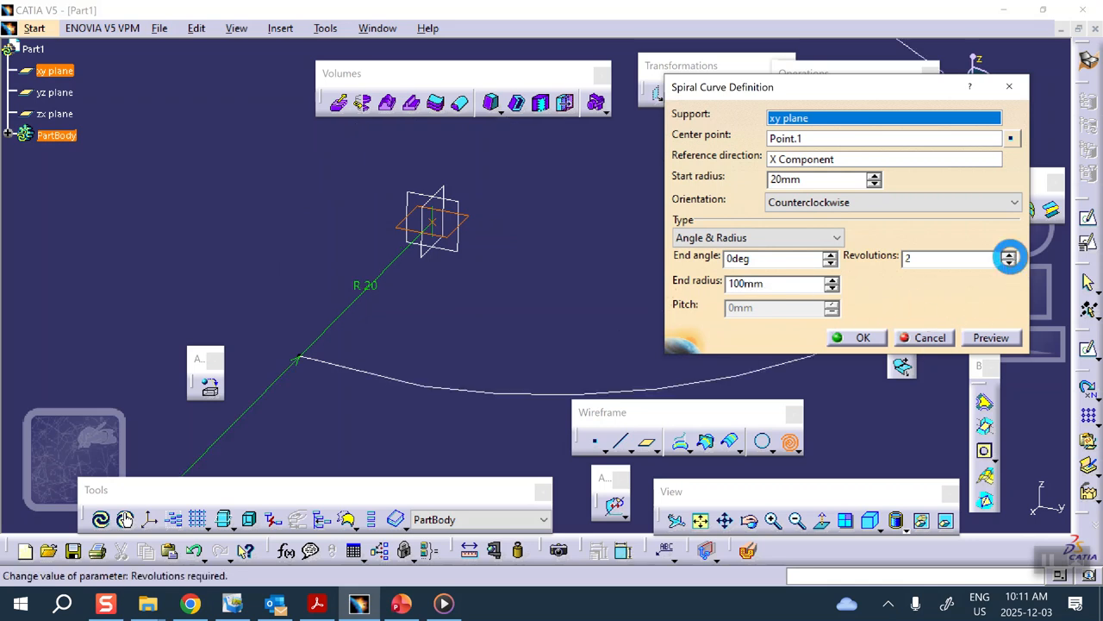
middle_drag(560, 265, 509, 342)
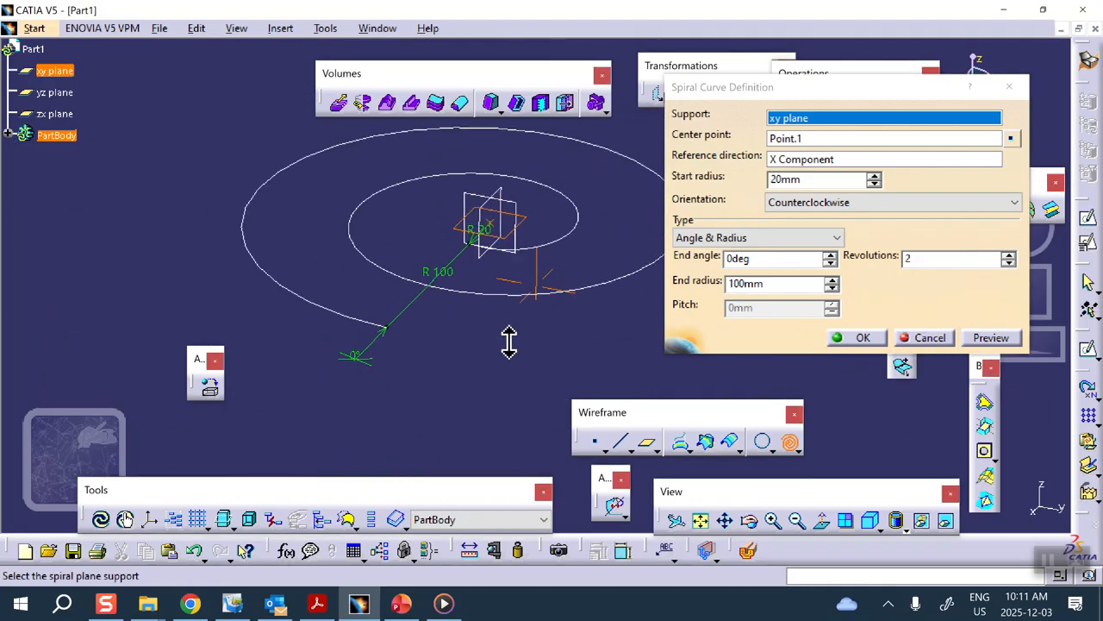
click(863, 337)
Step: Create a plane of type Normal to curve on the spiral, through its outer end vertex
middle_drag(759, 342, 615, 301)
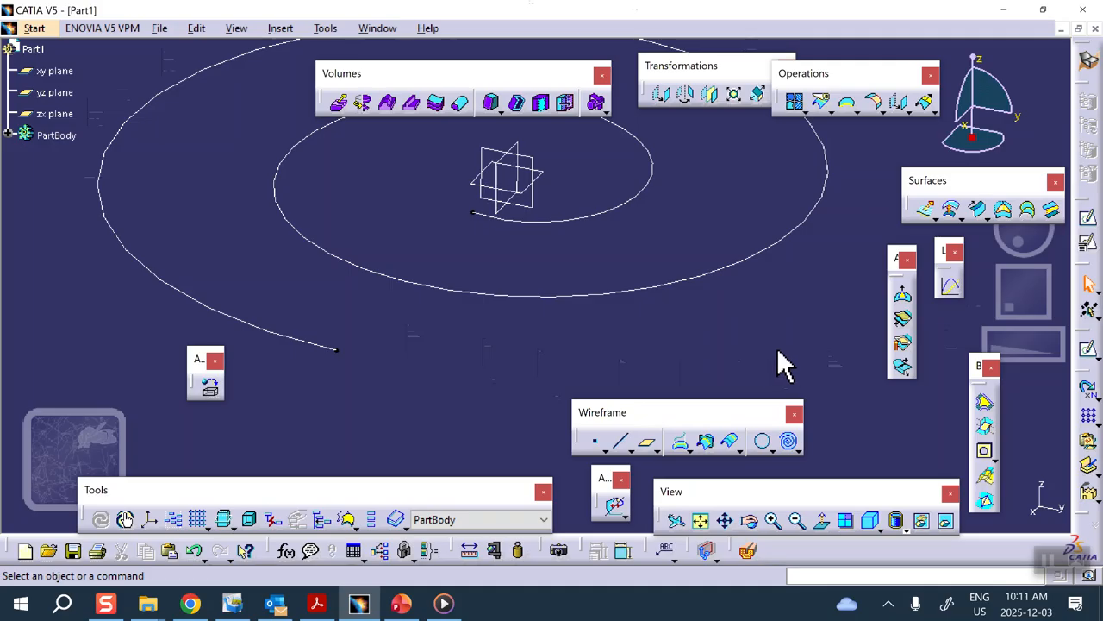
click(648, 443)
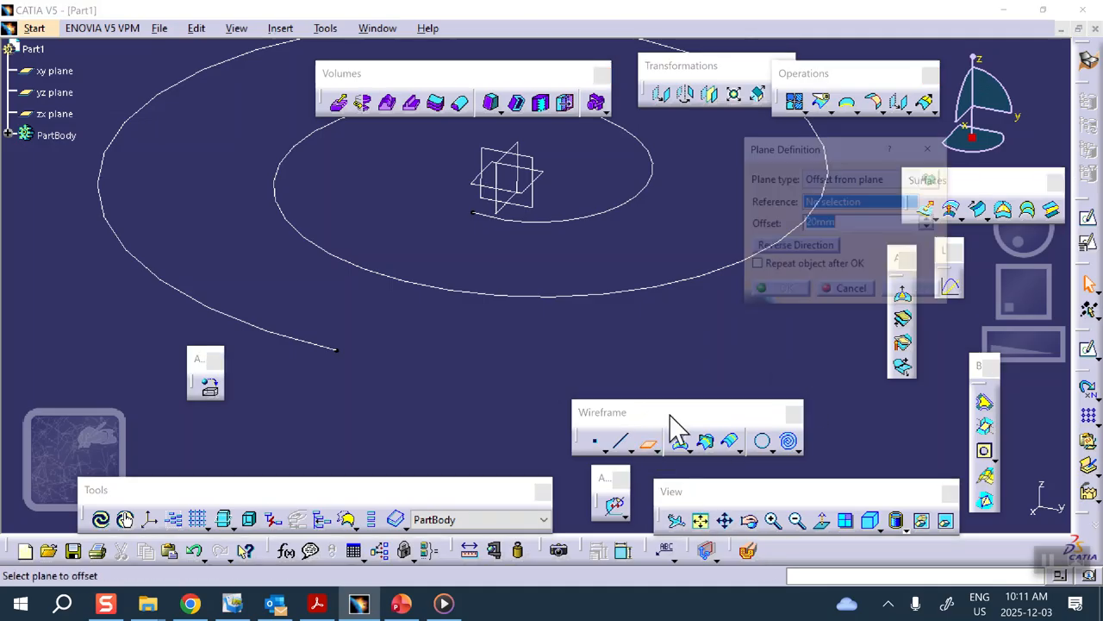
click(838, 181)
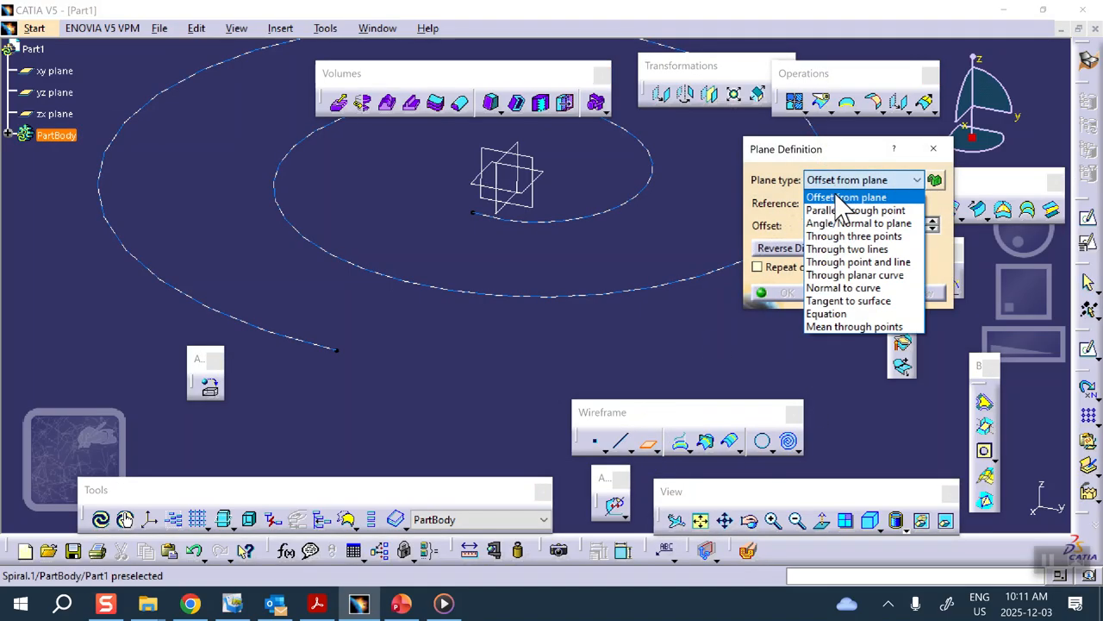
click(832, 288)
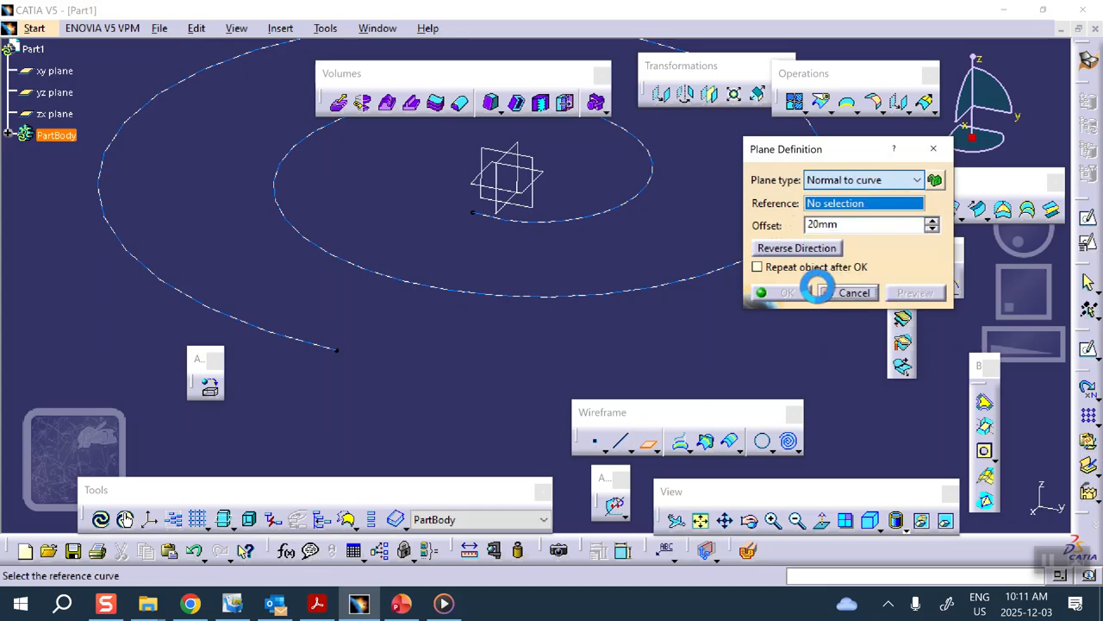
click(545, 295)
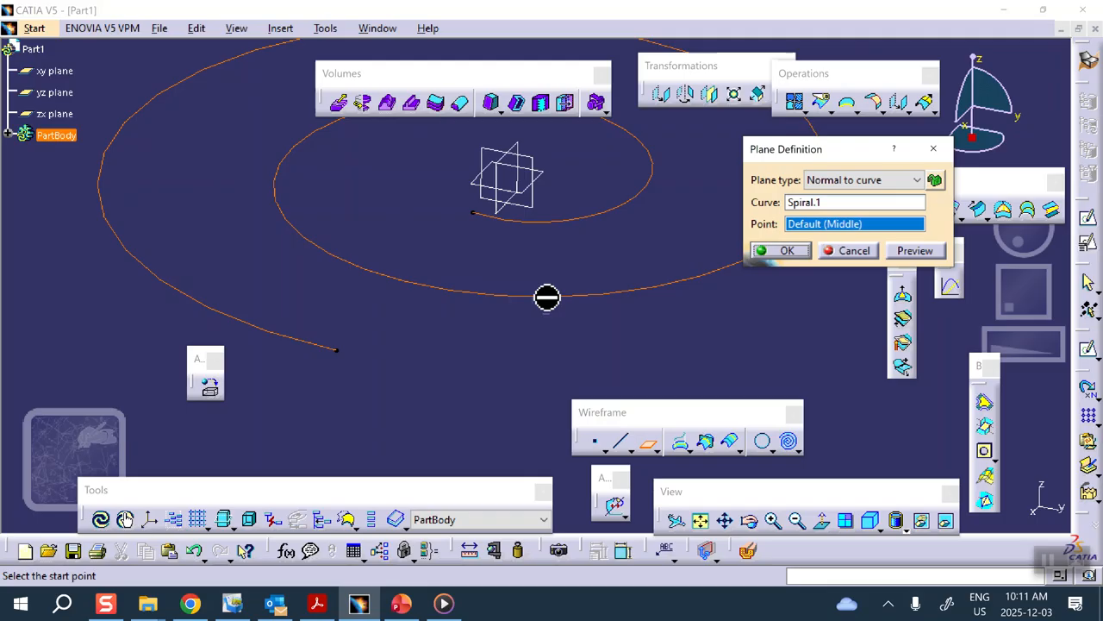
click(343, 350)
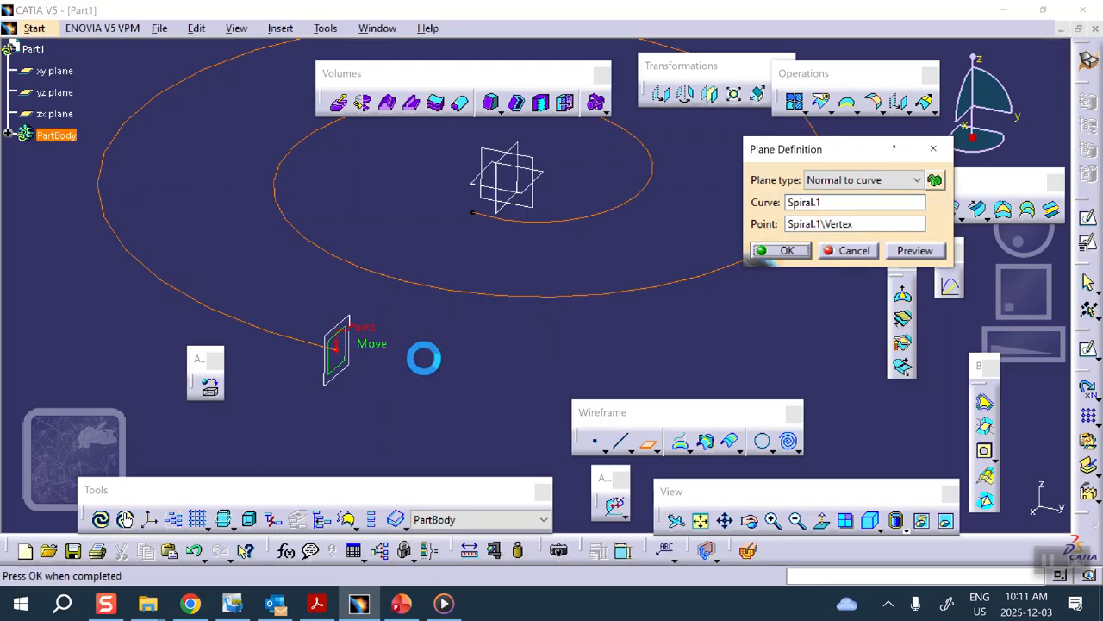
click(788, 251)
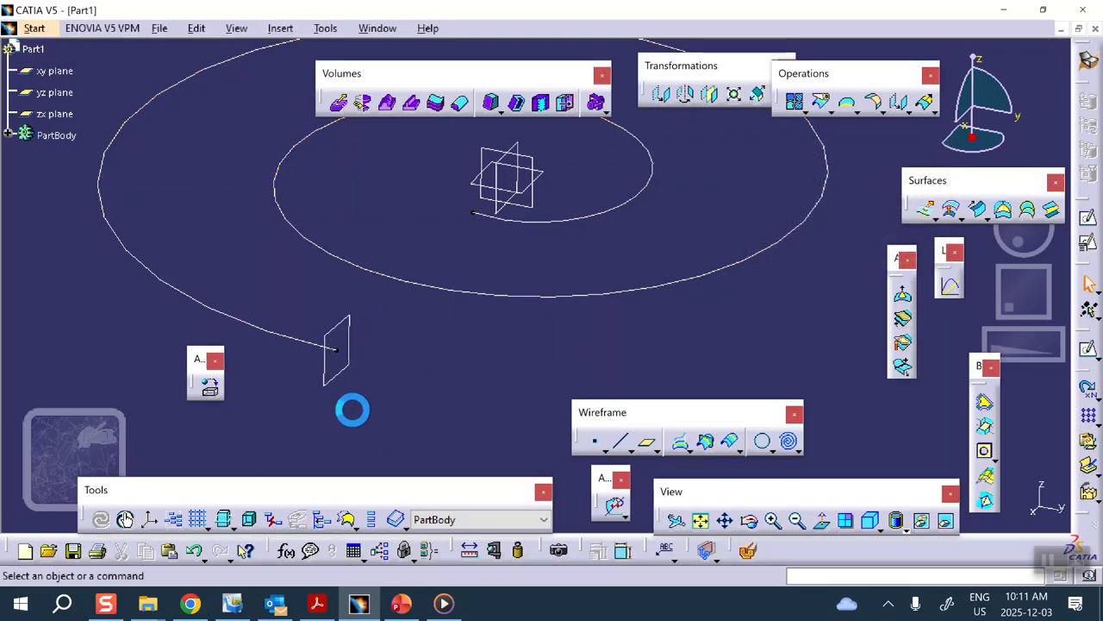
Step: Open a sketch on the plane normal to the spiral and draw a circle centered on the spiral's outer endpoint
click(354, 342)
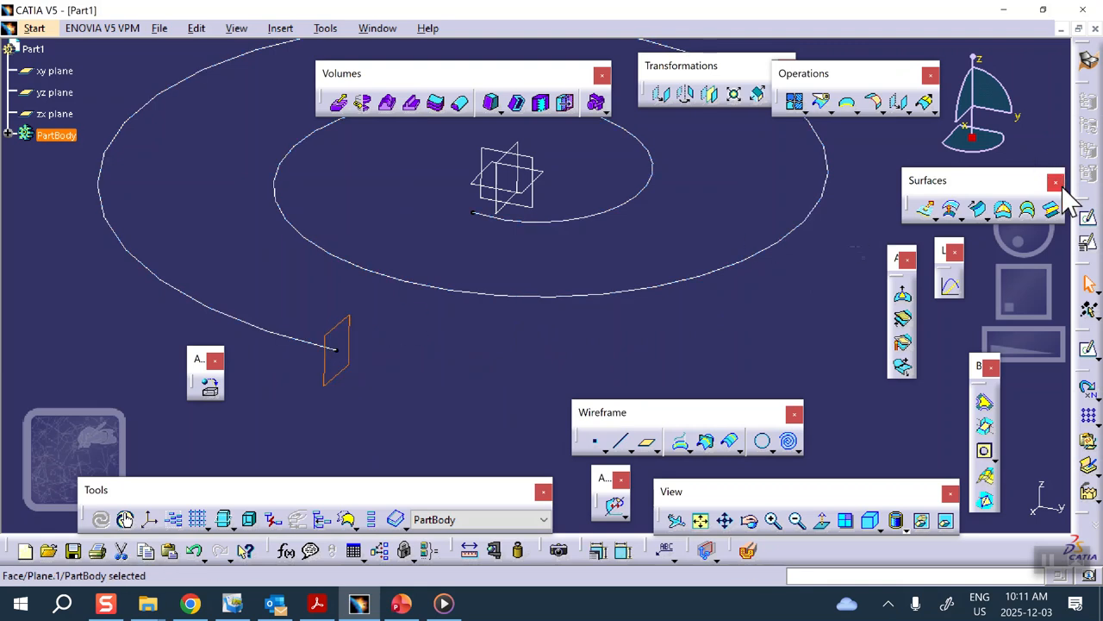
mouse_move(288, 328)
middle_down()
mouse_move(382, 336)
mouse_move(624, 437)
mouse_move(632, 317)
middle_up()
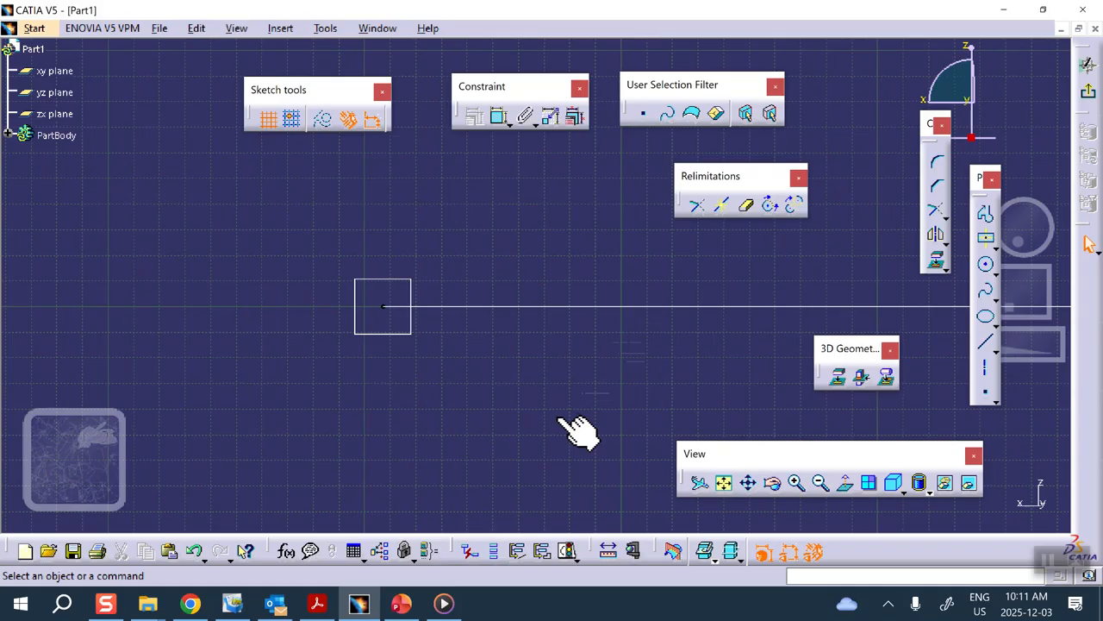
click(985, 265)
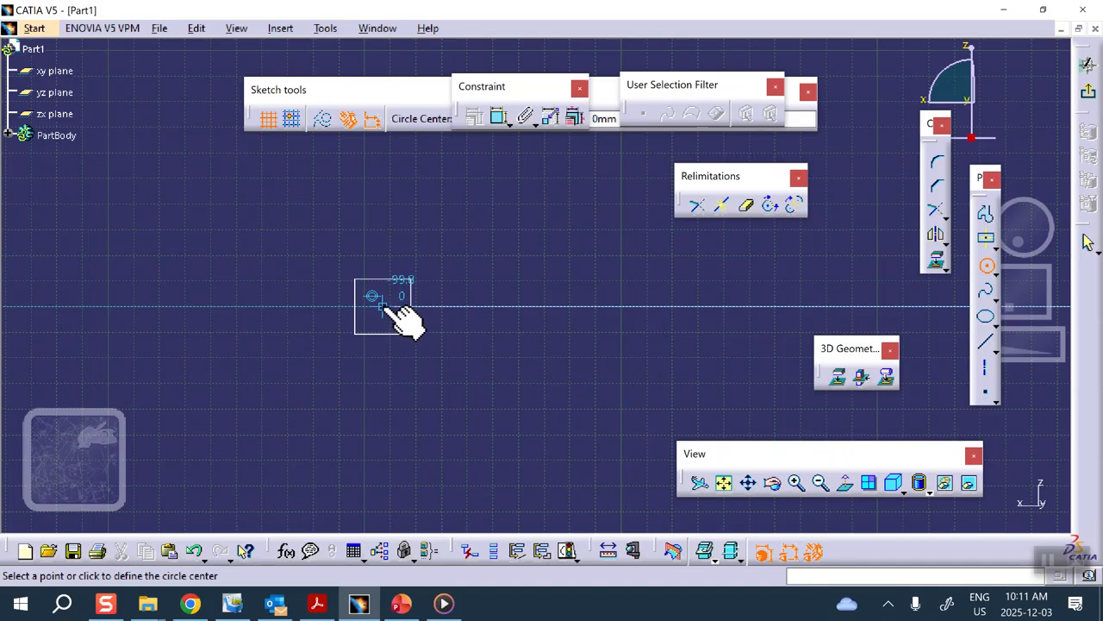
click(385, 303)
click(413, 373)
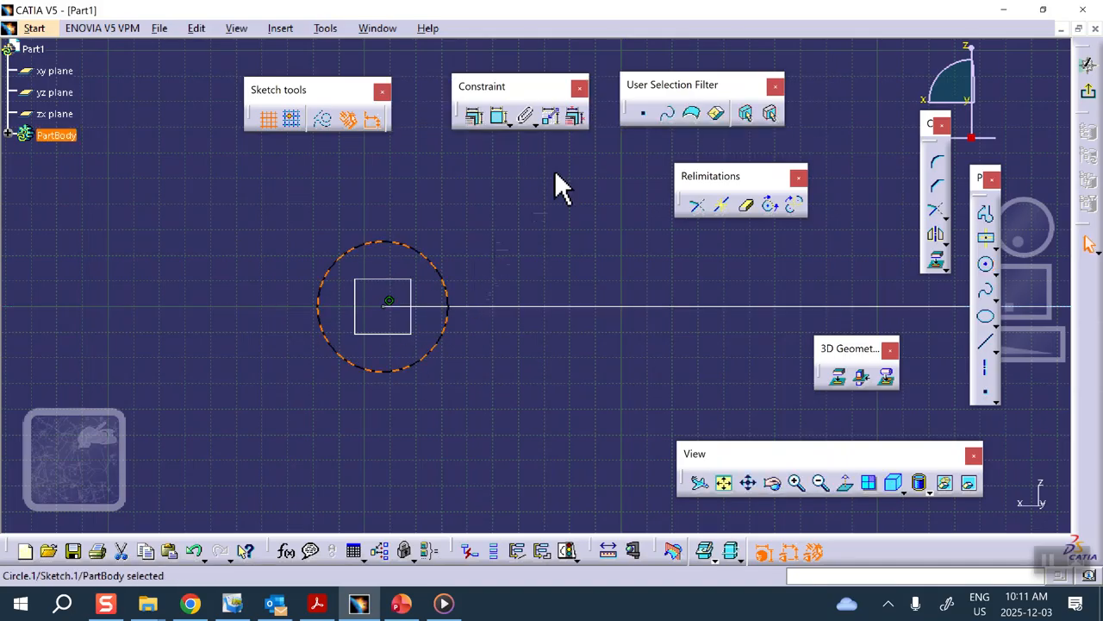
Step: Constrain the circle's radius, set it to 4 mm and leave the sketch
click(500, 118)
click(458, 239)
double_click(460, 244)
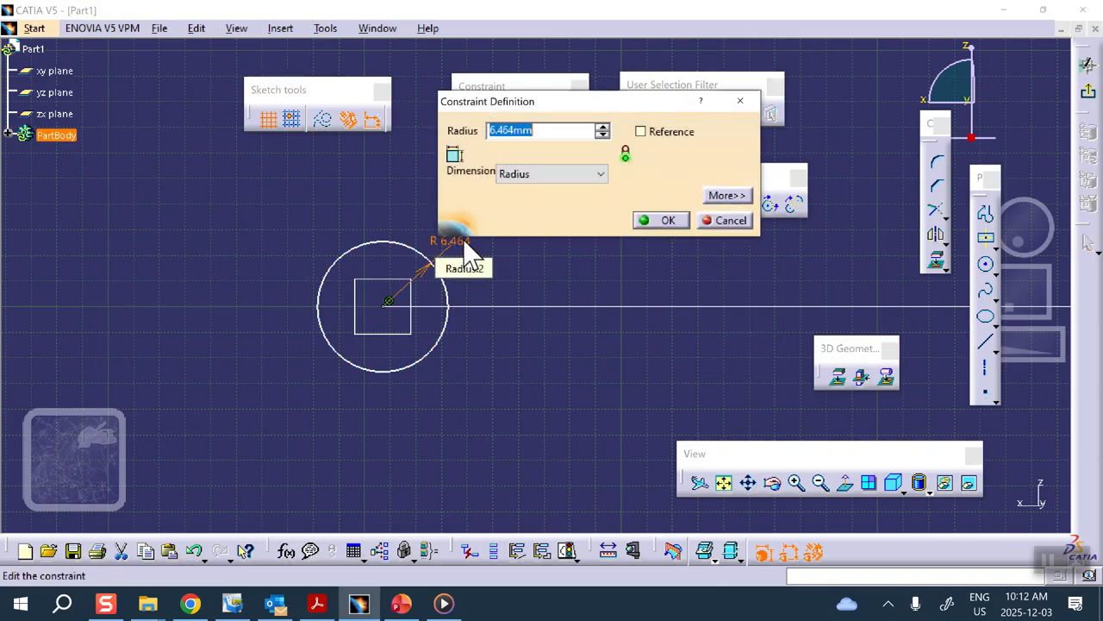
text(4)
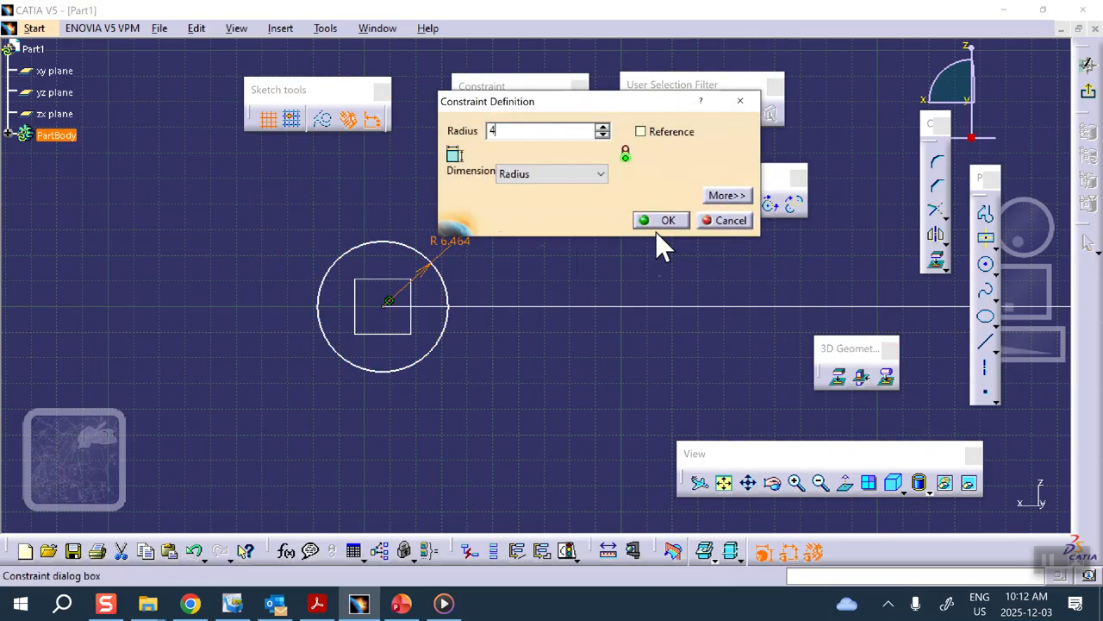
click(661, 219)
click(1089, 97)
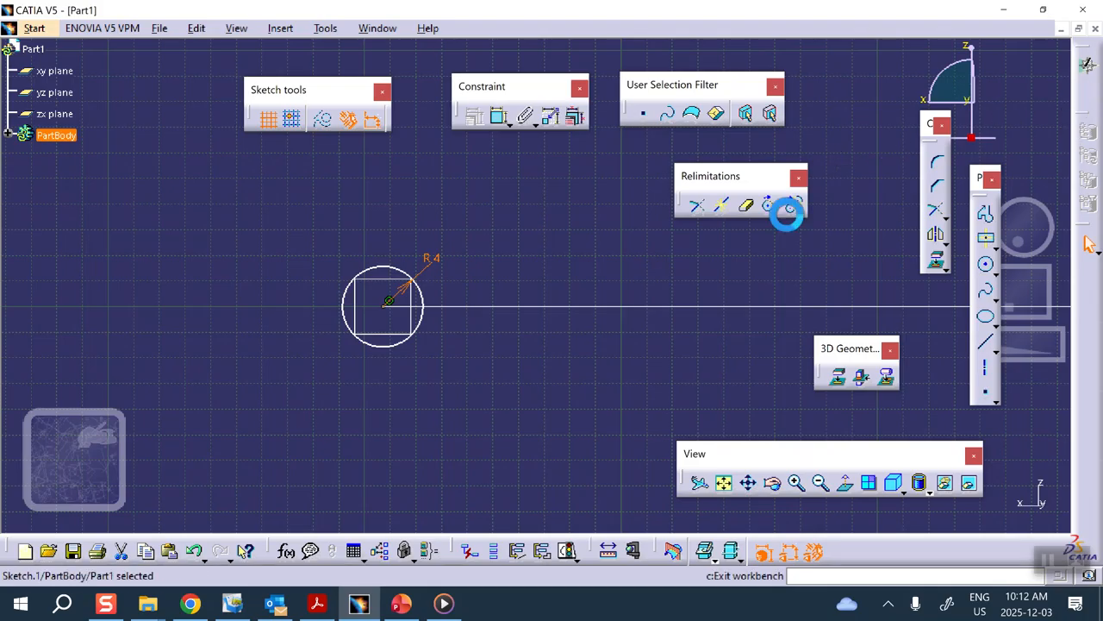
Step: Switch to Part Design and create a rib with the circle sketch as profile and the spiral as center curve
middle_drag(613, 273, 629, 418)
middle_drag(573, 280, 519, 362)
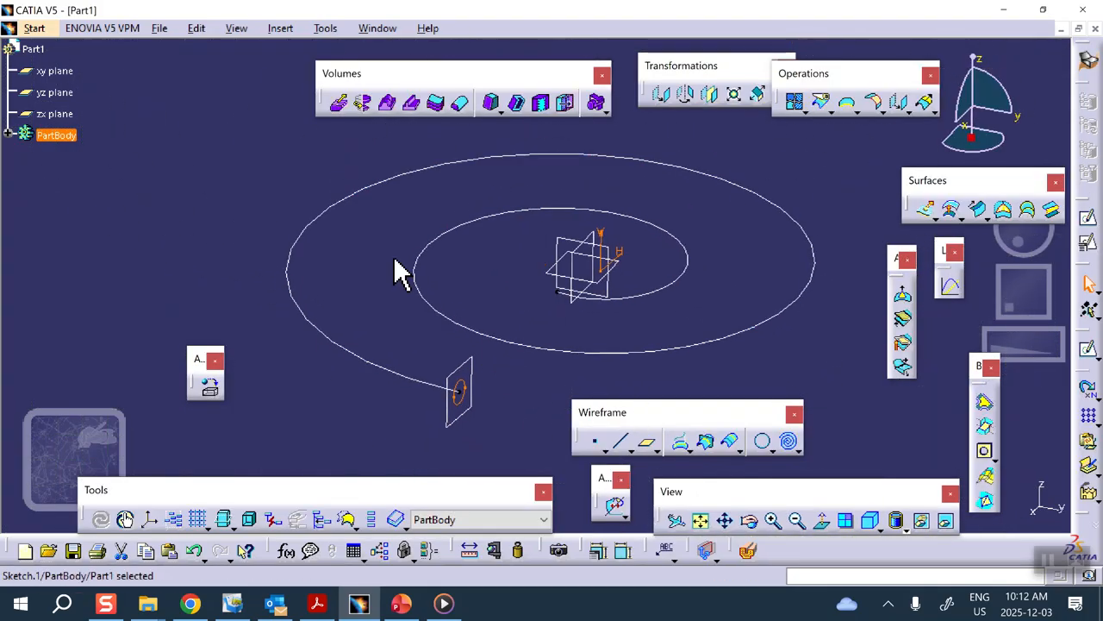
click(239, 192)
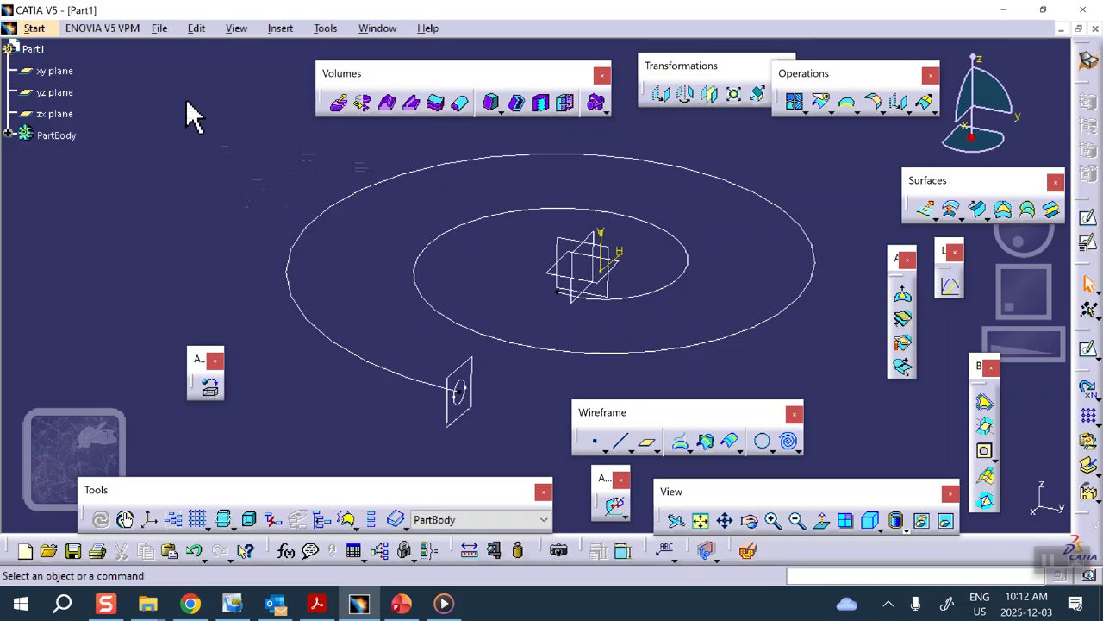
click(34, 29)
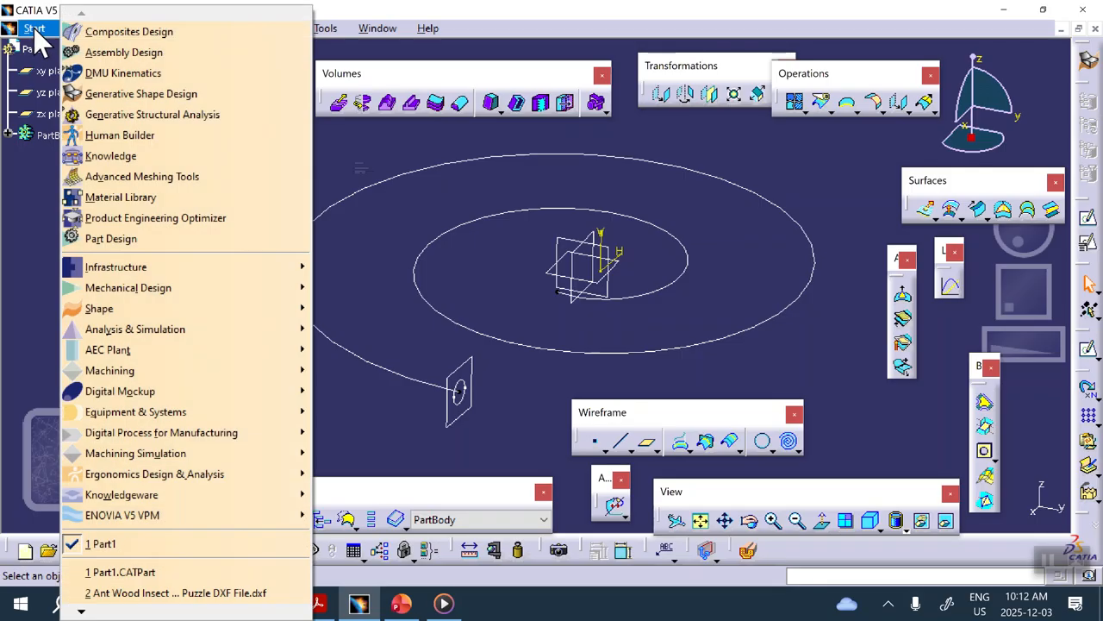
click(135, 238)
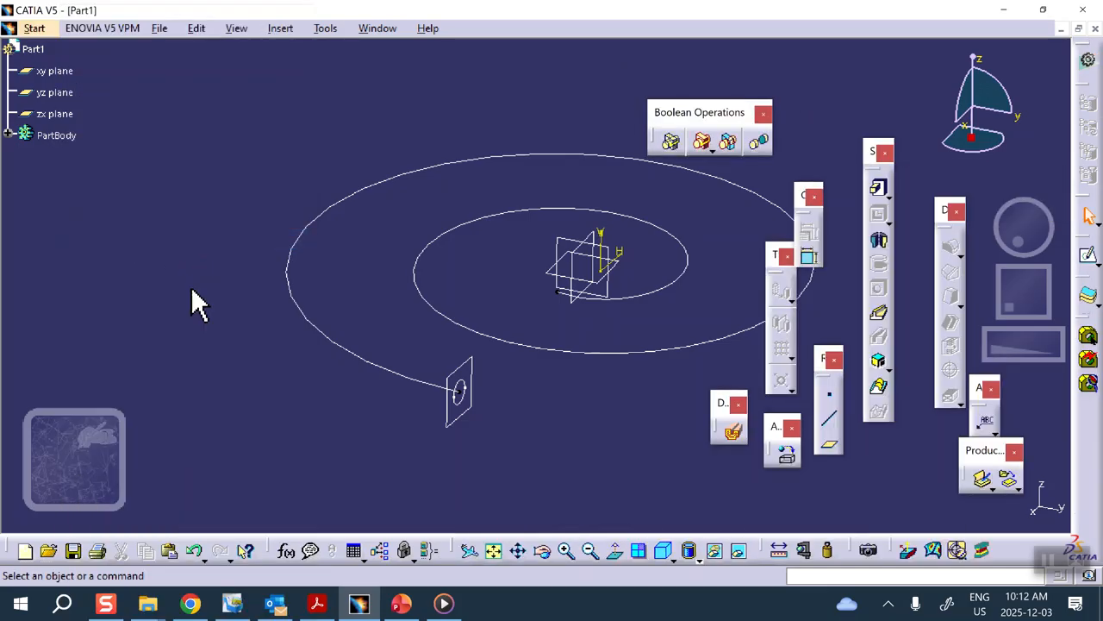
click(889, 316)
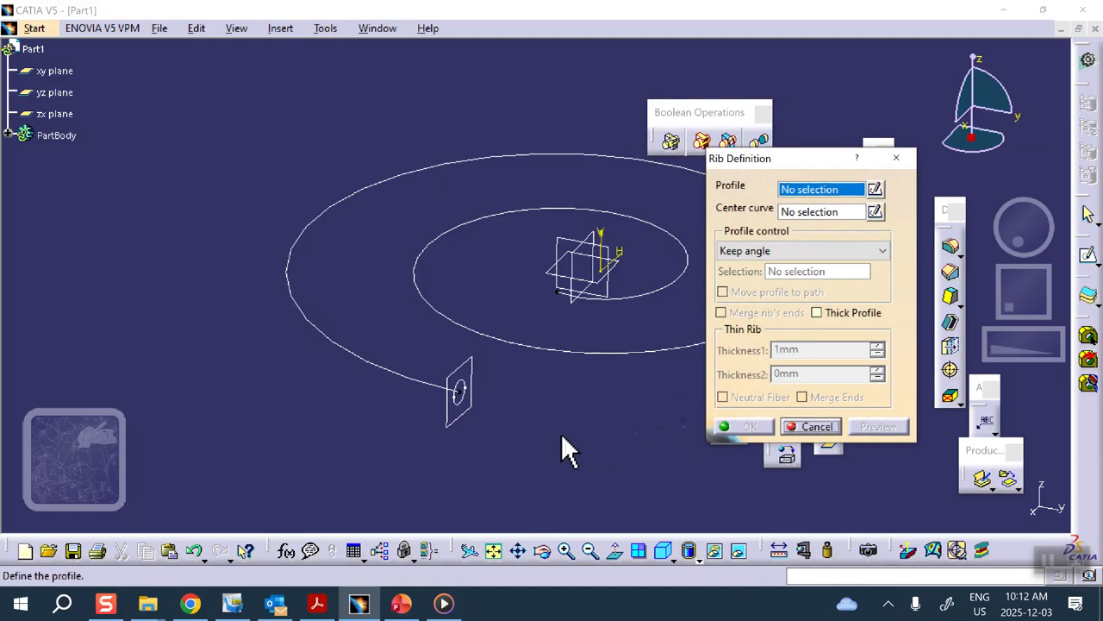
click(469, 405)
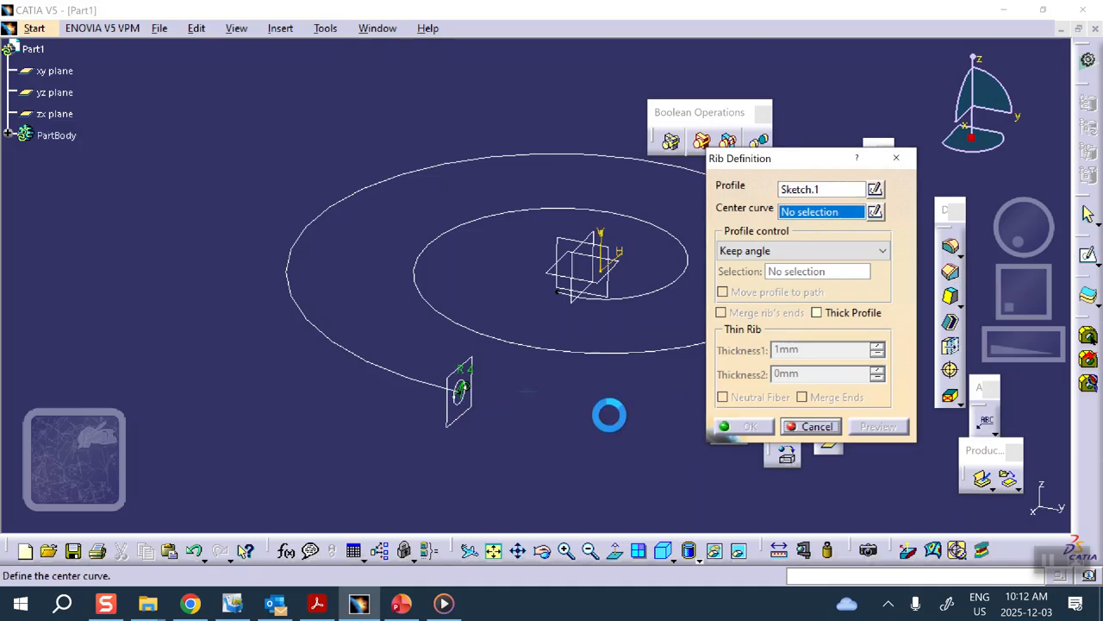
click(592, 350)
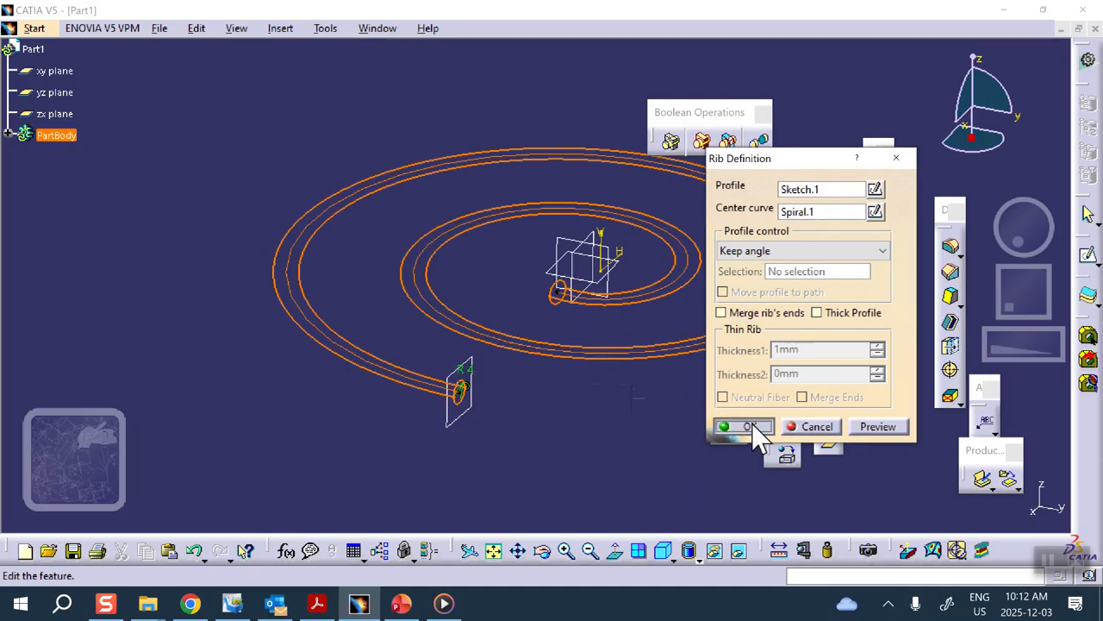
click(751, 429)
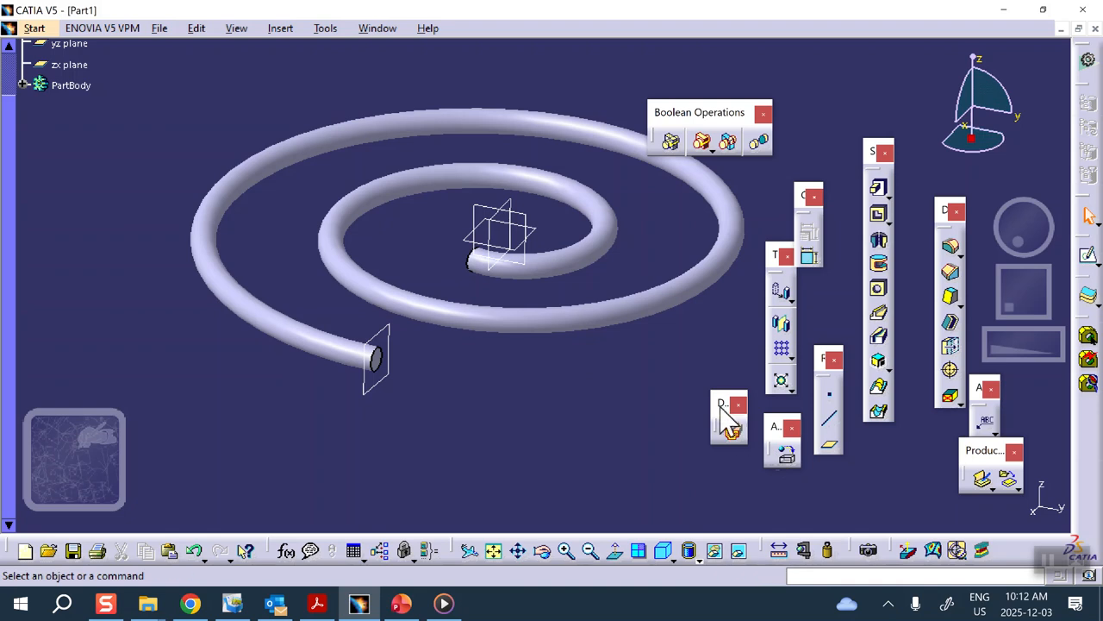
Step: Apply the Steel material from the metal library to the whole part
click(791, 452)
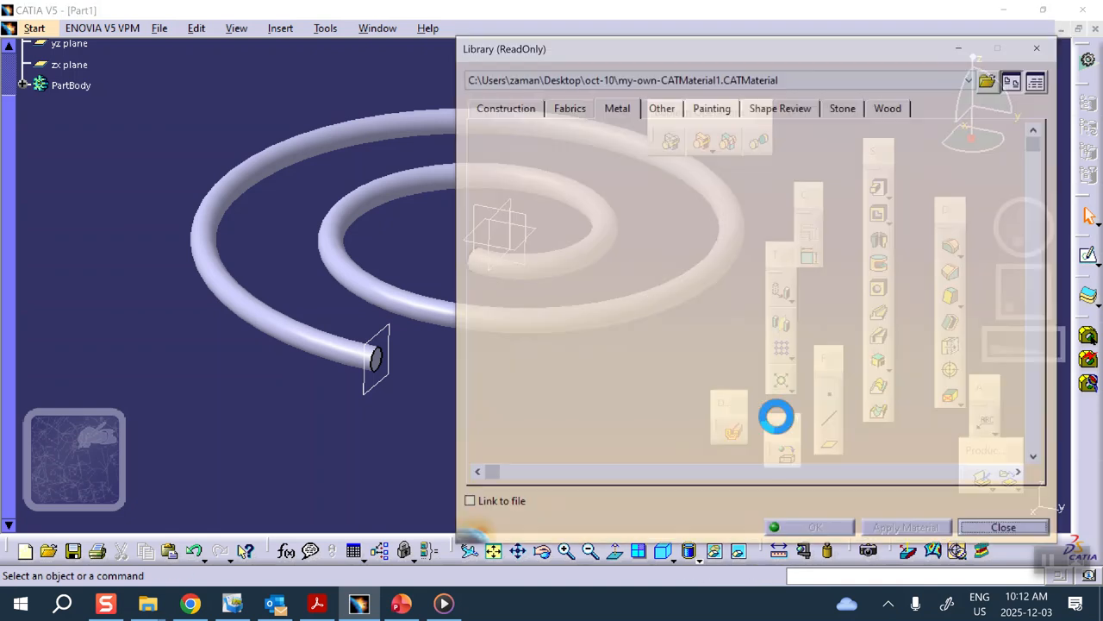
click(686, 268)
scroll(685, 269, down, 1)
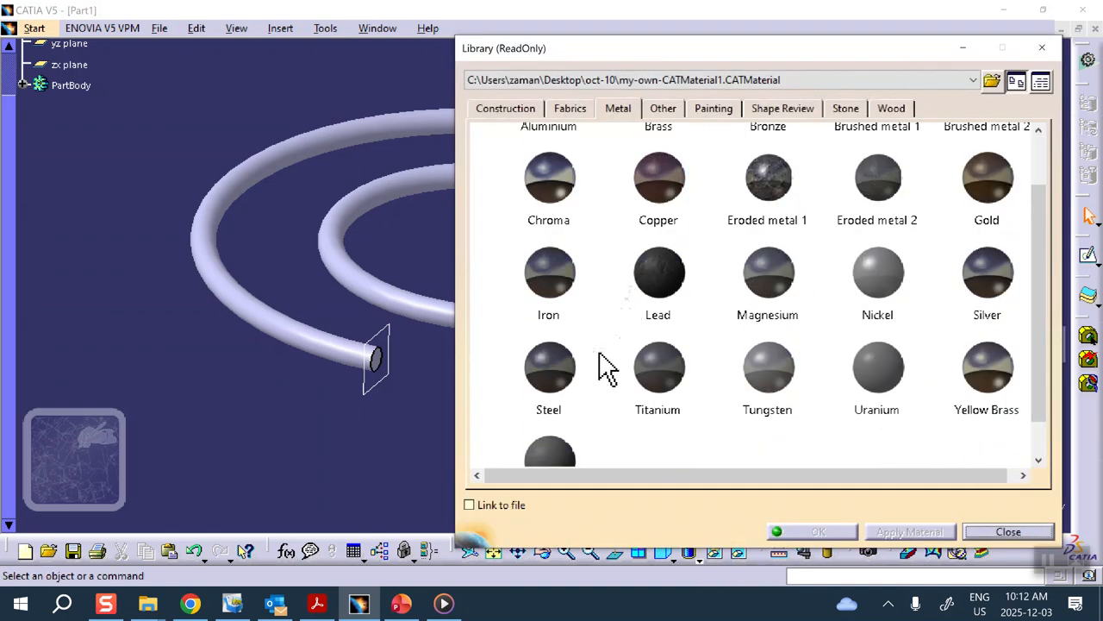
scroll(608, 366, down, 1)
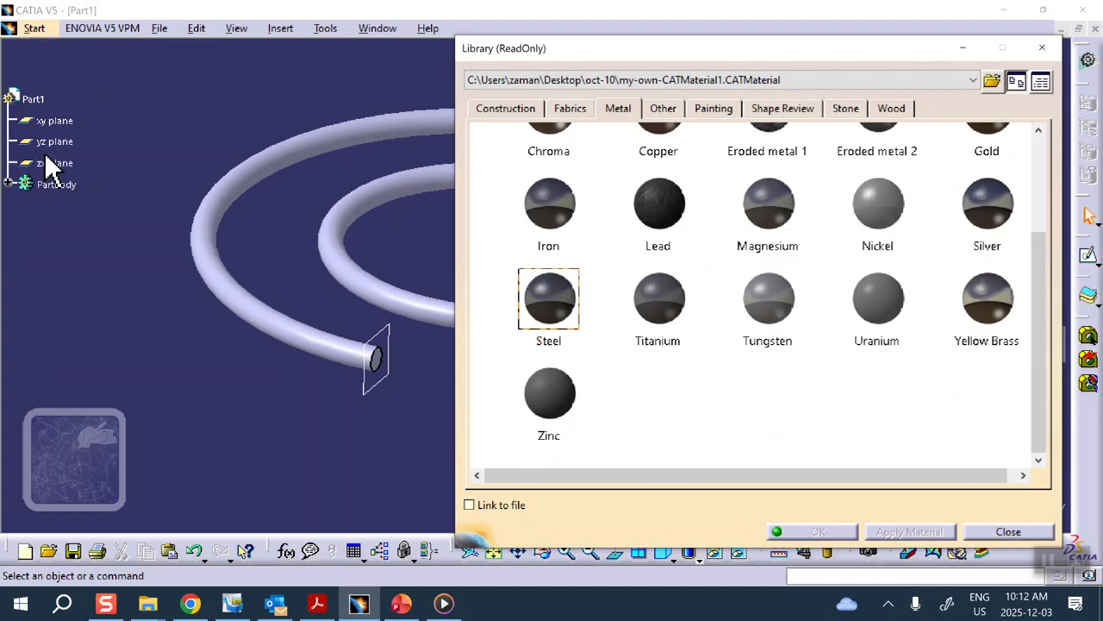
click(39, 148)
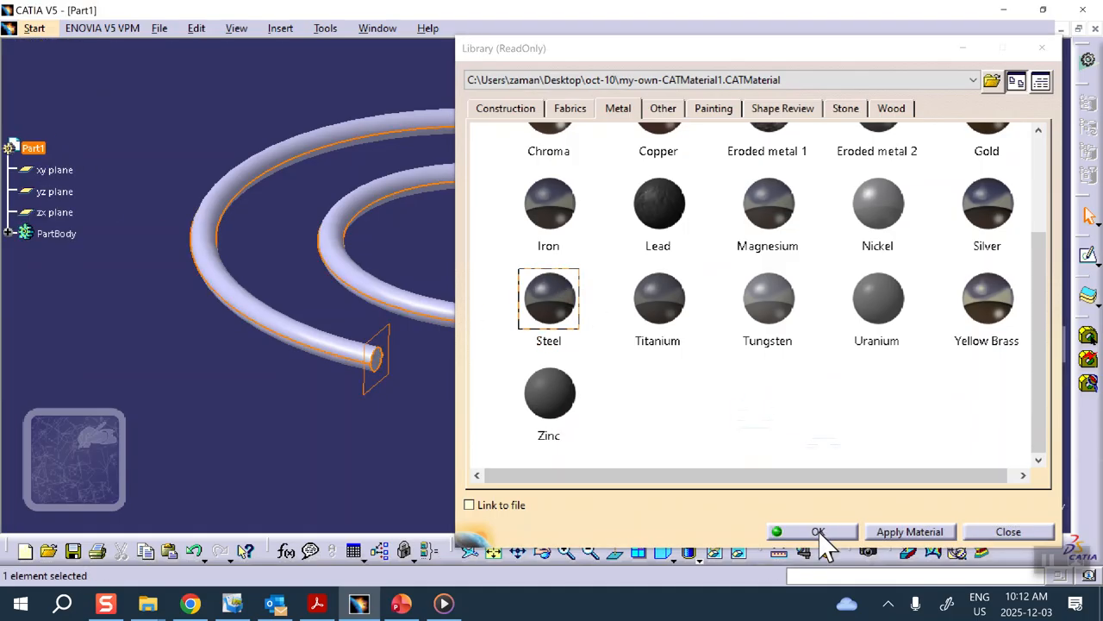
click(818, 531)
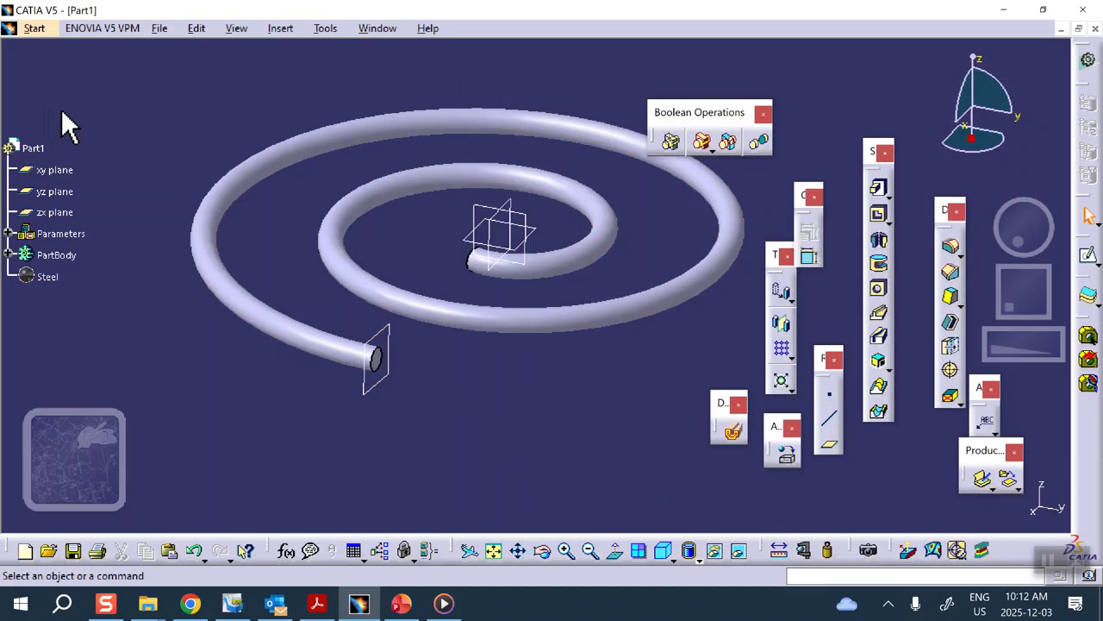
scroll(64, 109, down, 1)
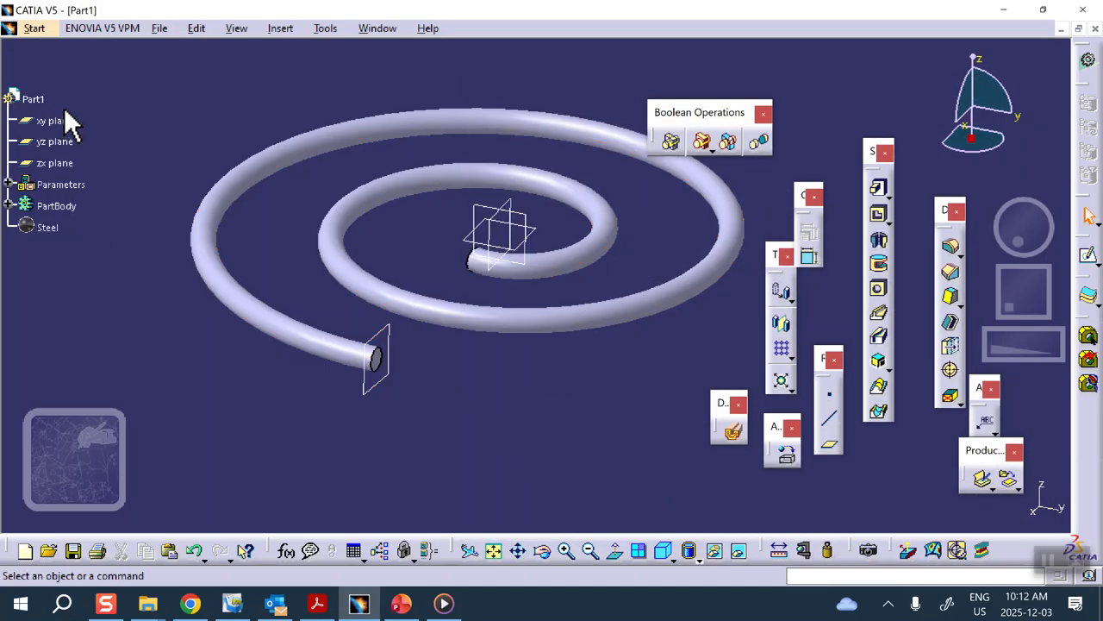
Step: Start a Generative Structural Analysis of the part with a Static Analysis case and display the model without its material texture
click(32, 29)
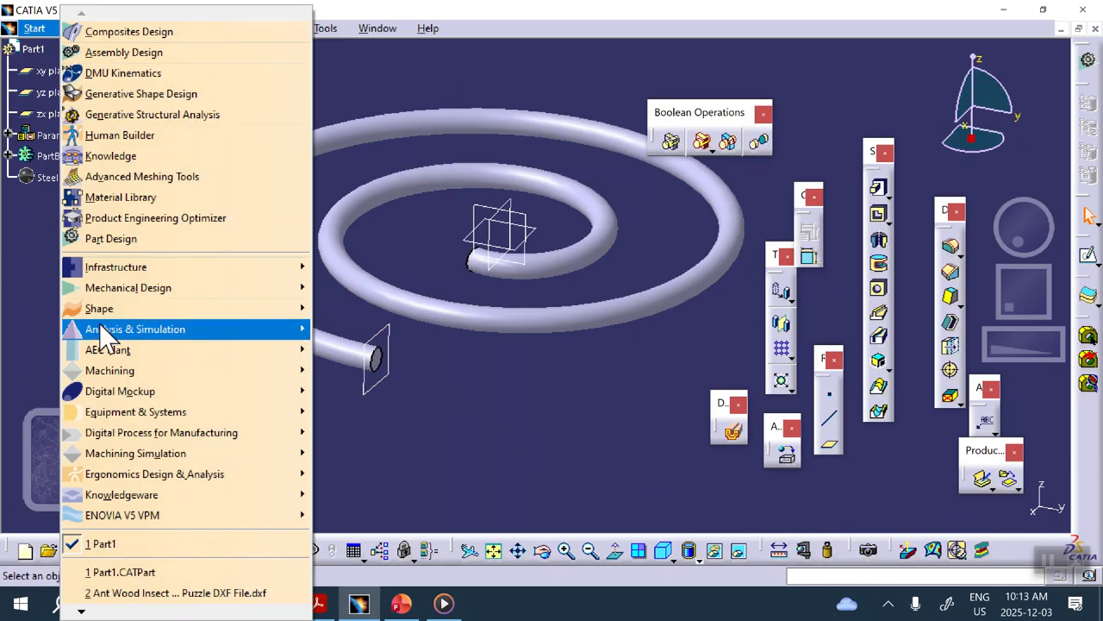
mouse_move(129, 332)
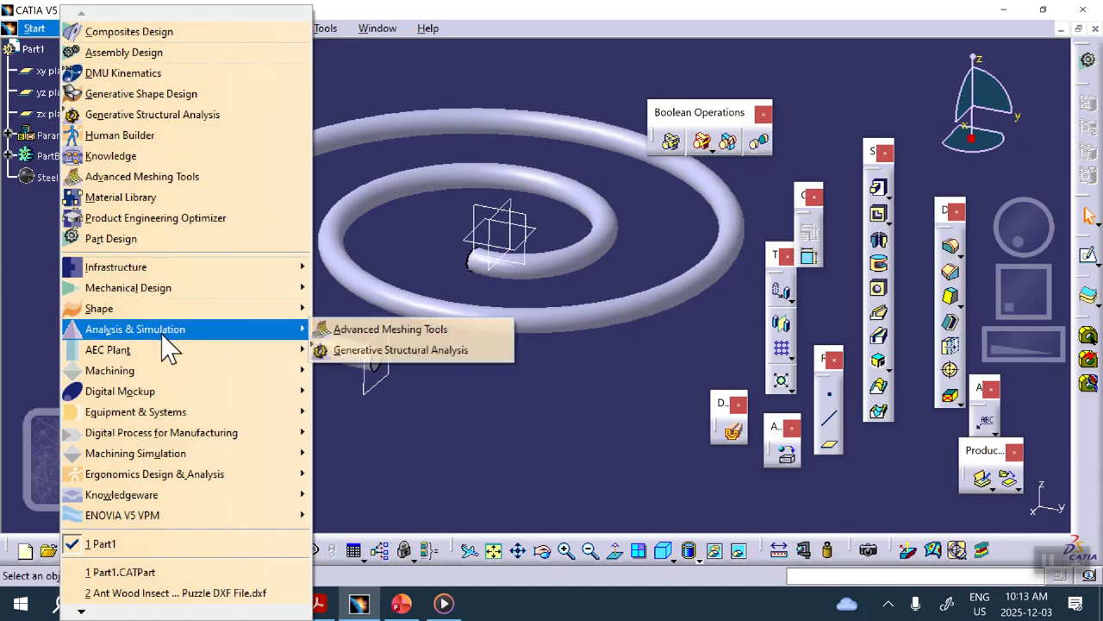
click(360, 354)
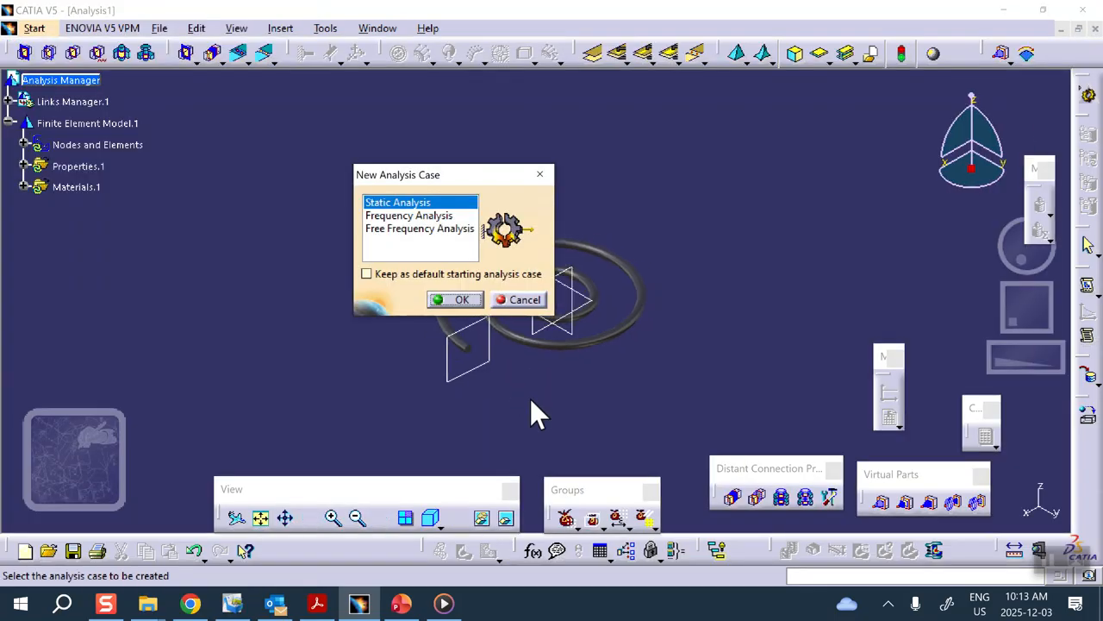
click(444, 299)
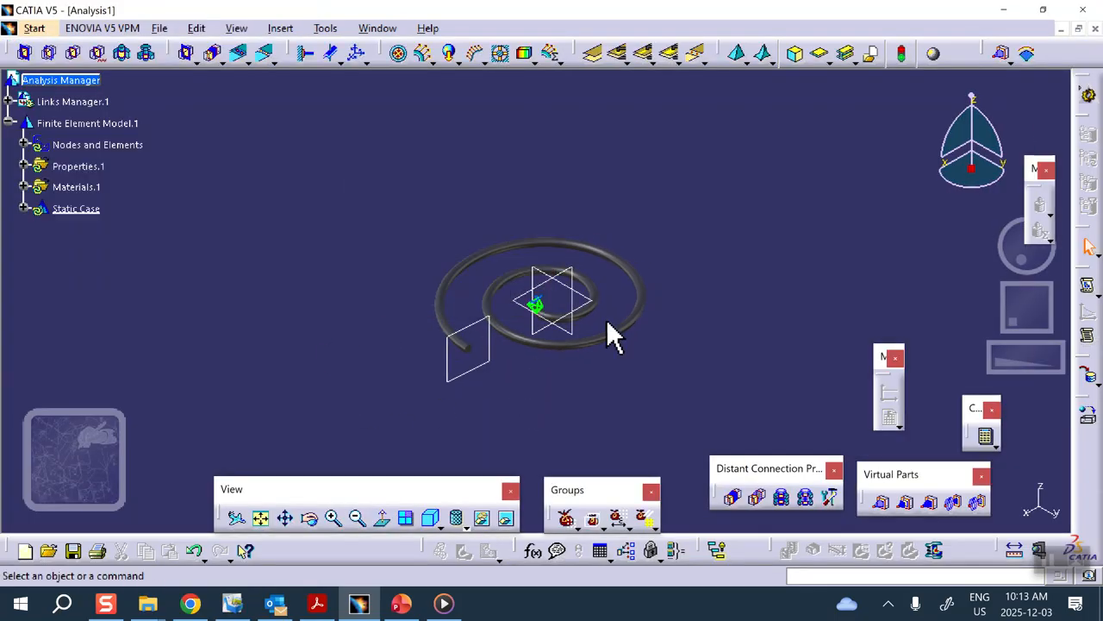
click(466, 526)
click(484, 477)
Step: Set the global element size of the OCTREE tetrahedron mesh to 2 mm
middle_drag(562, 420, 551, 297)
click(24, 144)
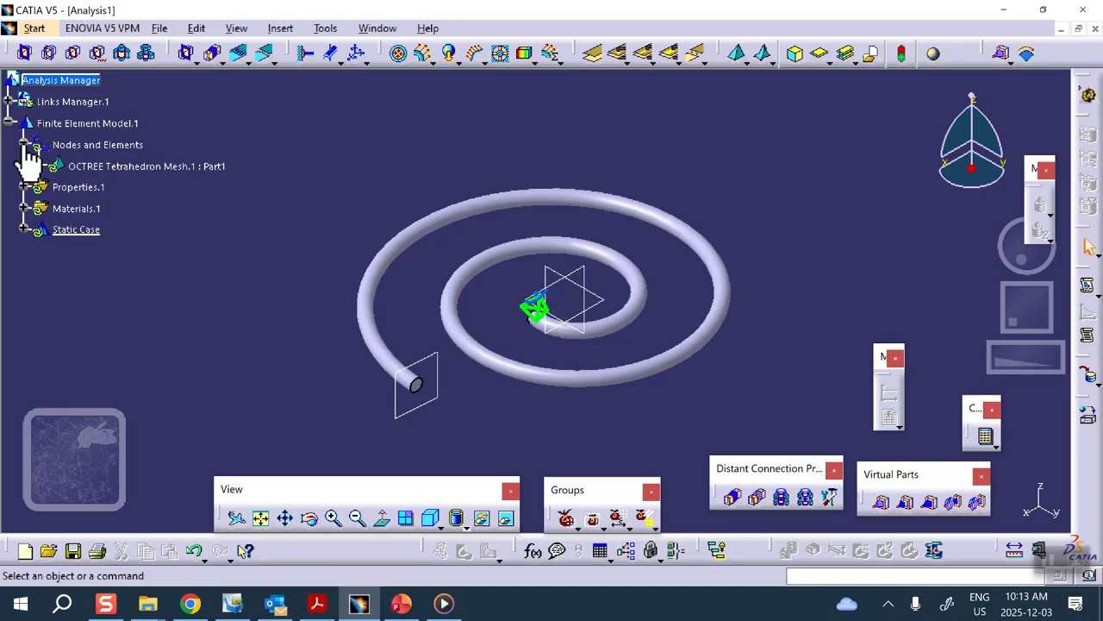
double_click(183, 169)
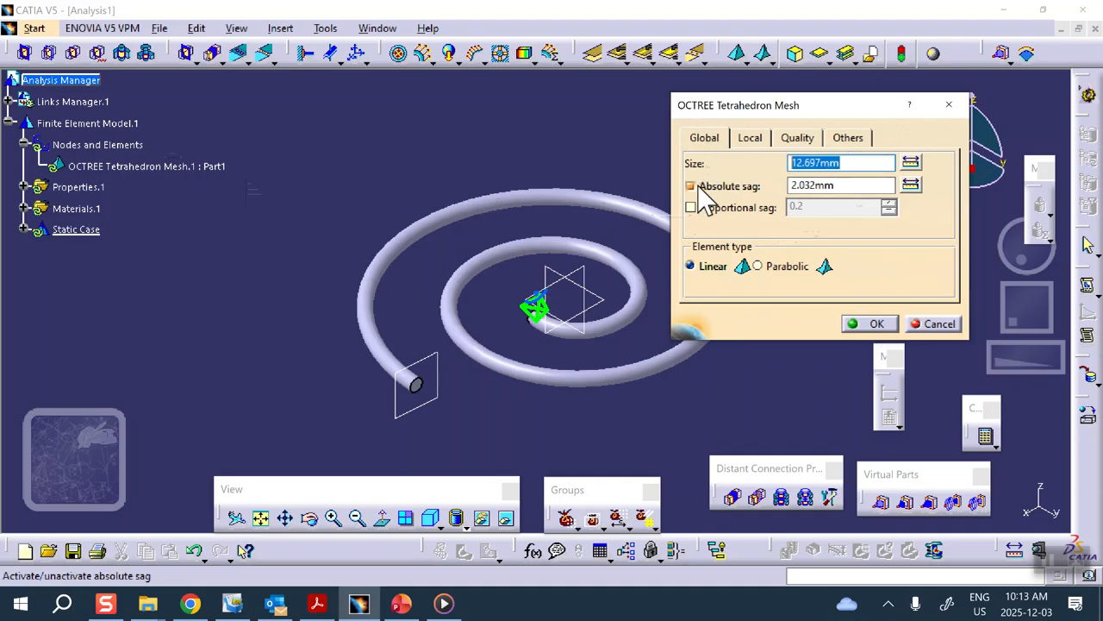
text(2)
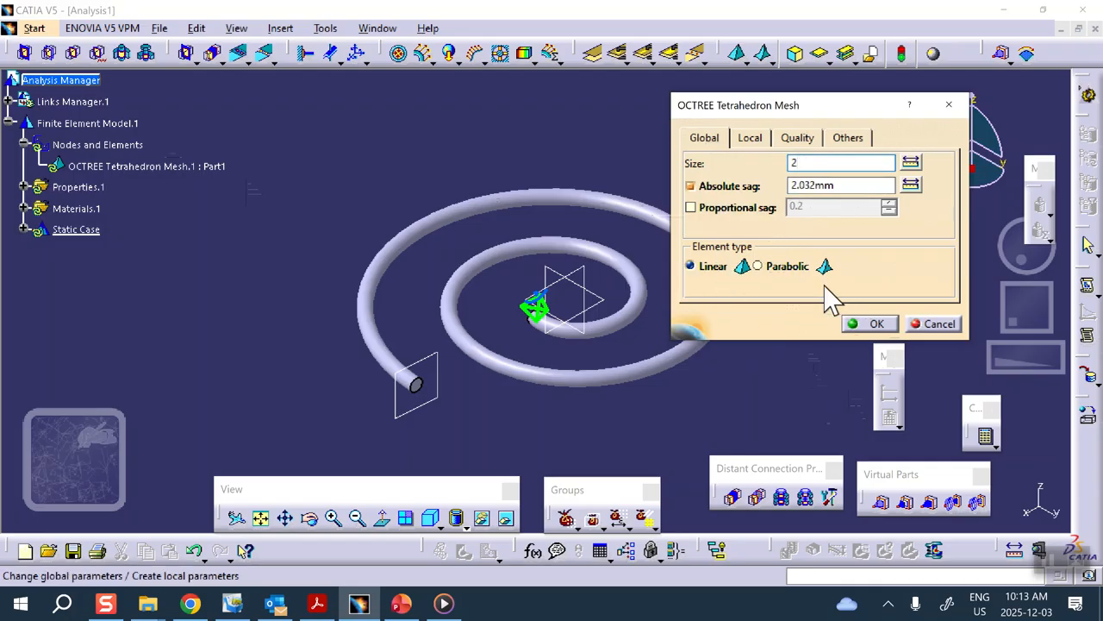
click(872, 323)
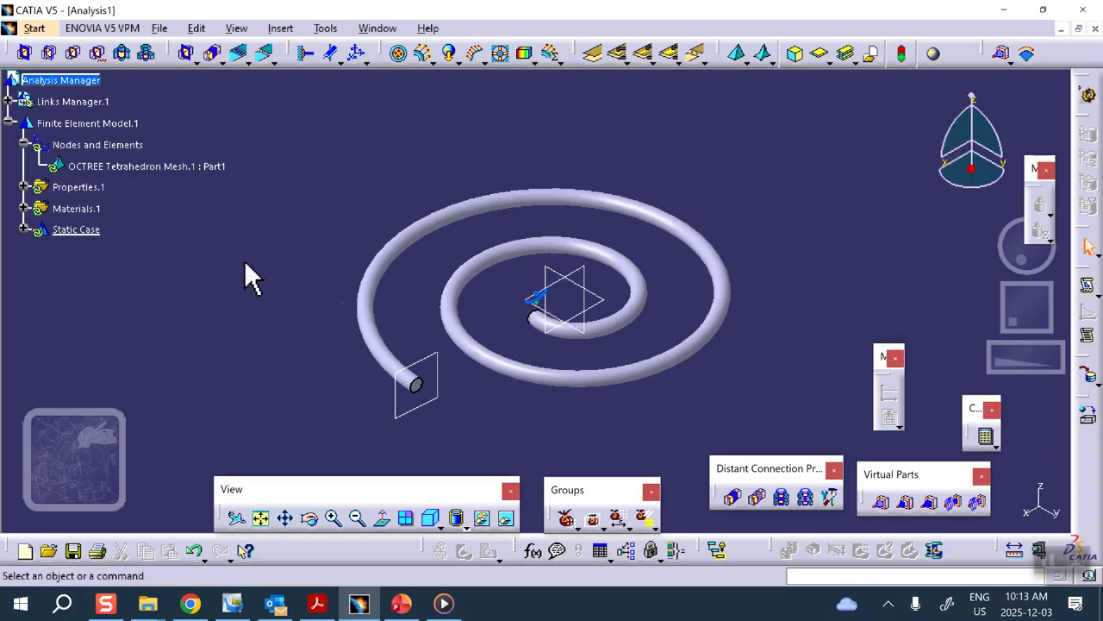
Step: Generate the mesh visualization for the nodes and elements, updating the mesh, and deactivate its image after viewing
right_click(94, 146)
click(151, 402)
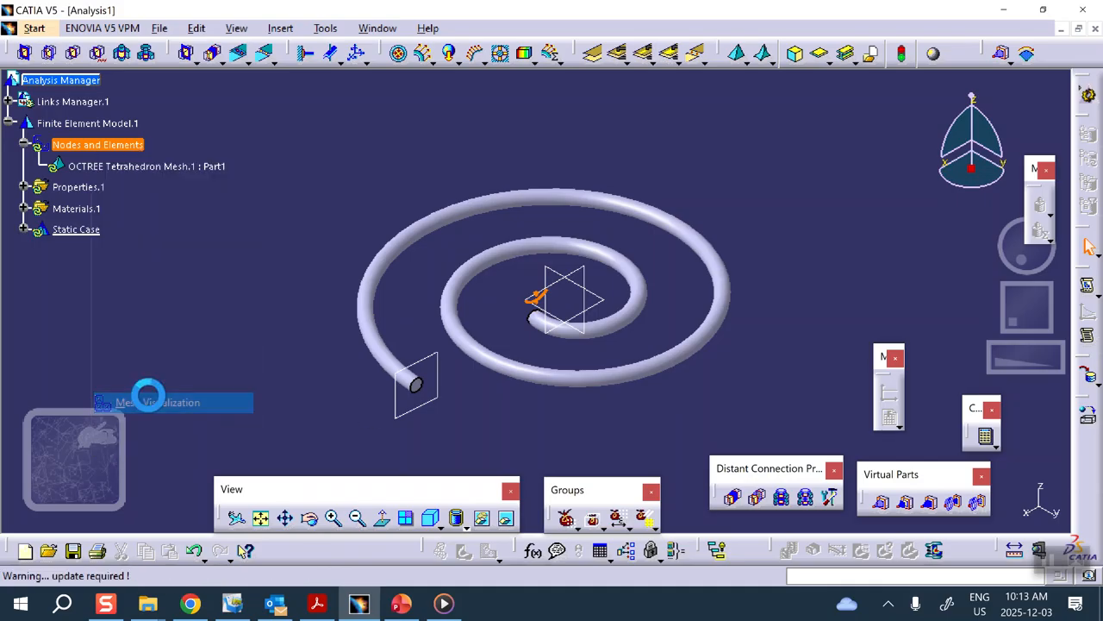
click(562, 340)
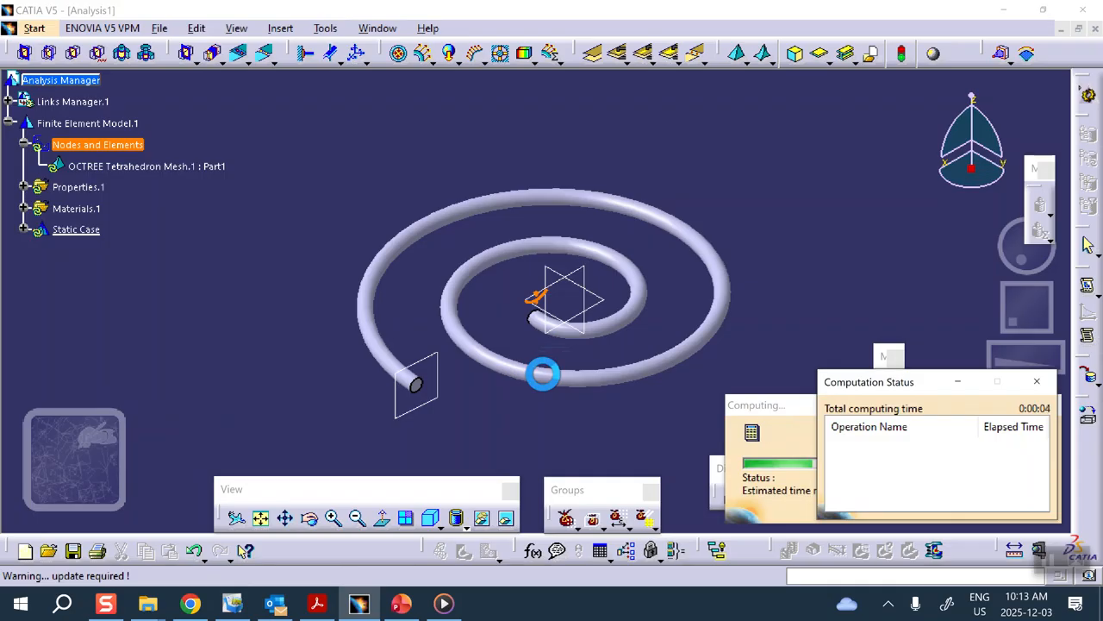
middle_drag(547, 387, 607, 281)
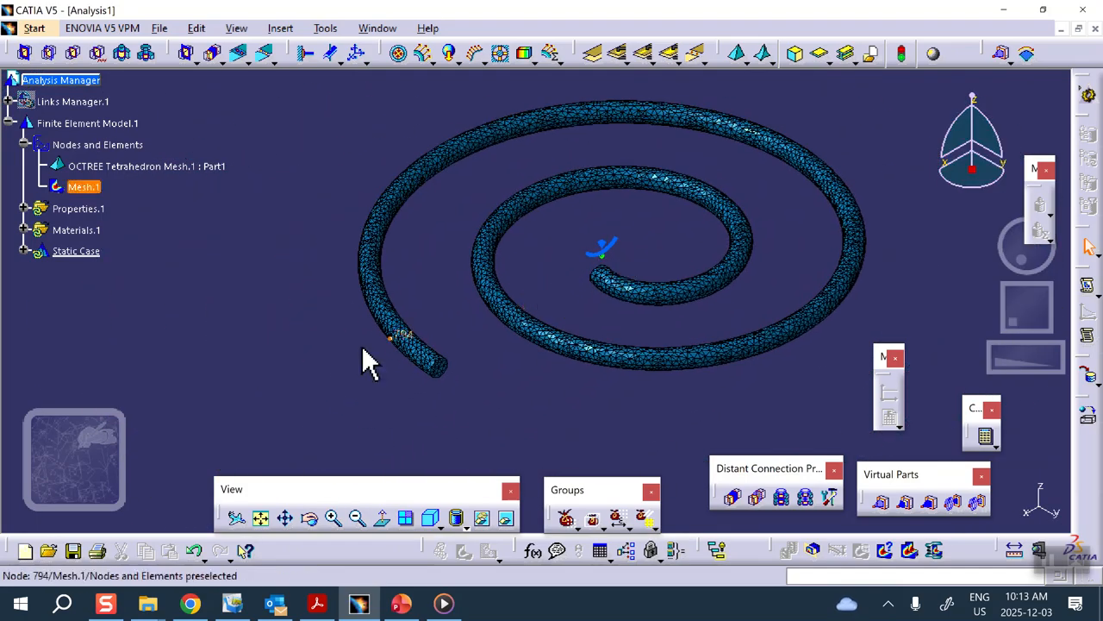
right_click(82, 187)
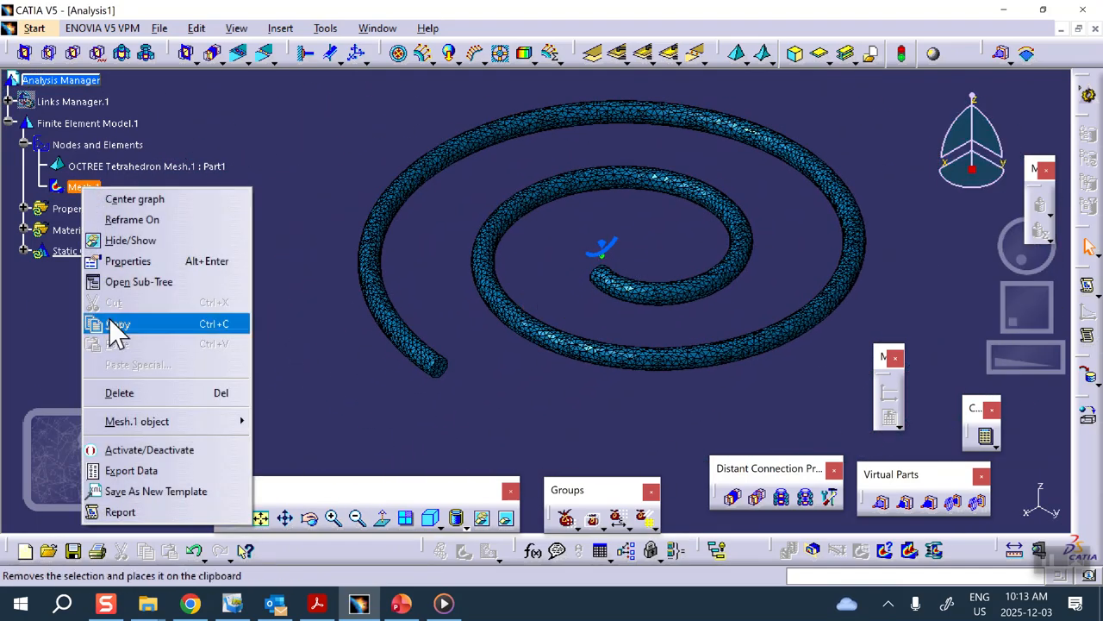
click(128, 446)
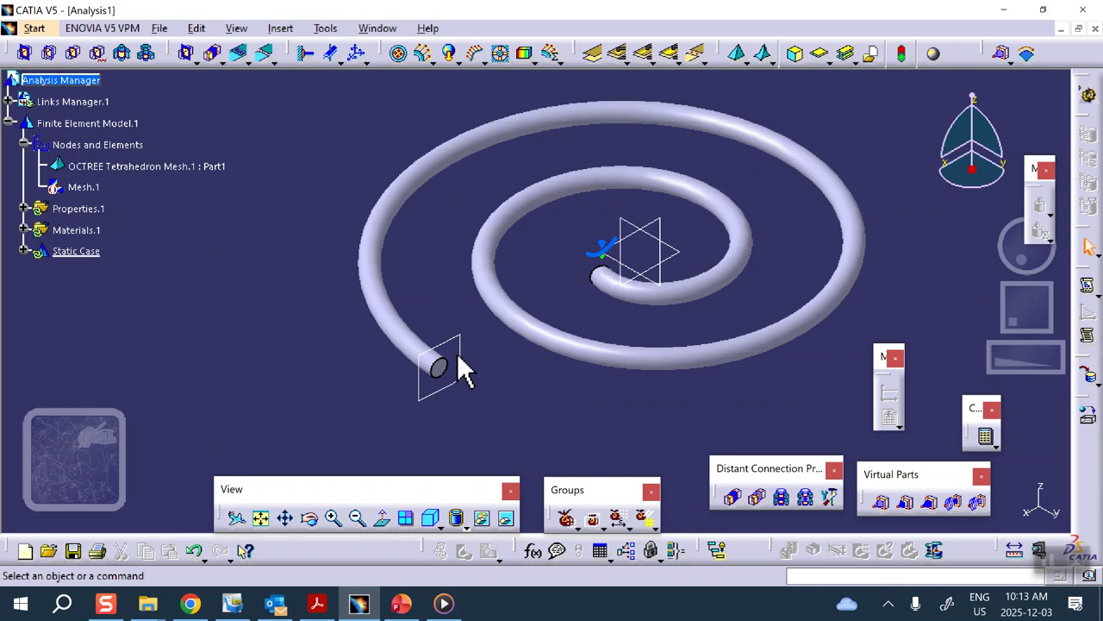
Step: Apply a surface slider restraint to the end face at the spiral's inner end
middle_drag(608, 293, 825, 325)
middle_drag(467, 312, 581, 247)
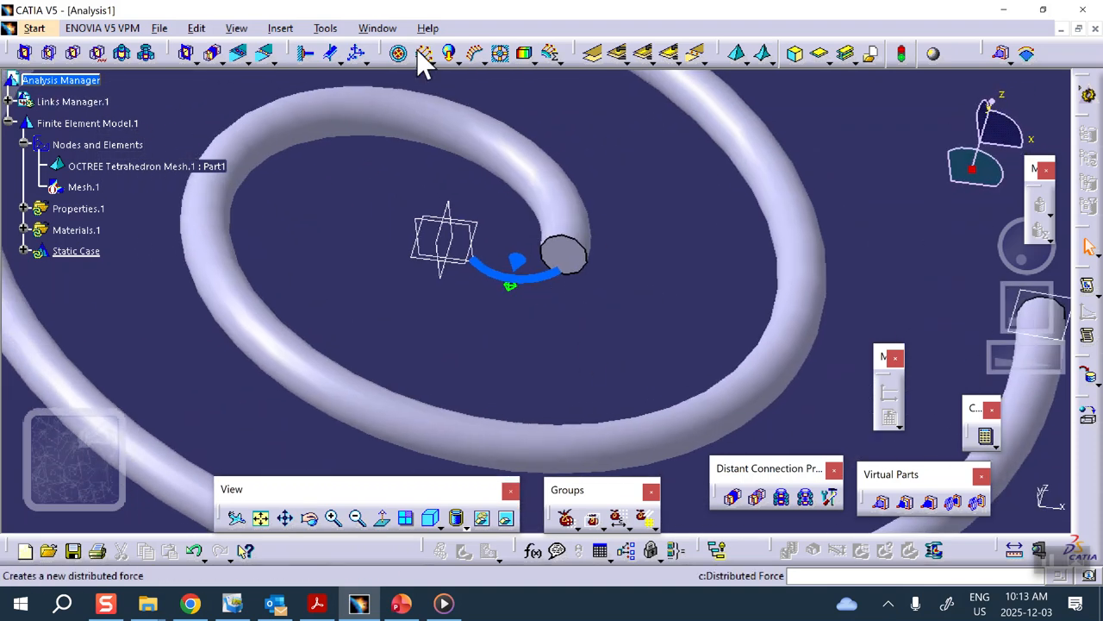
click(334, 55)
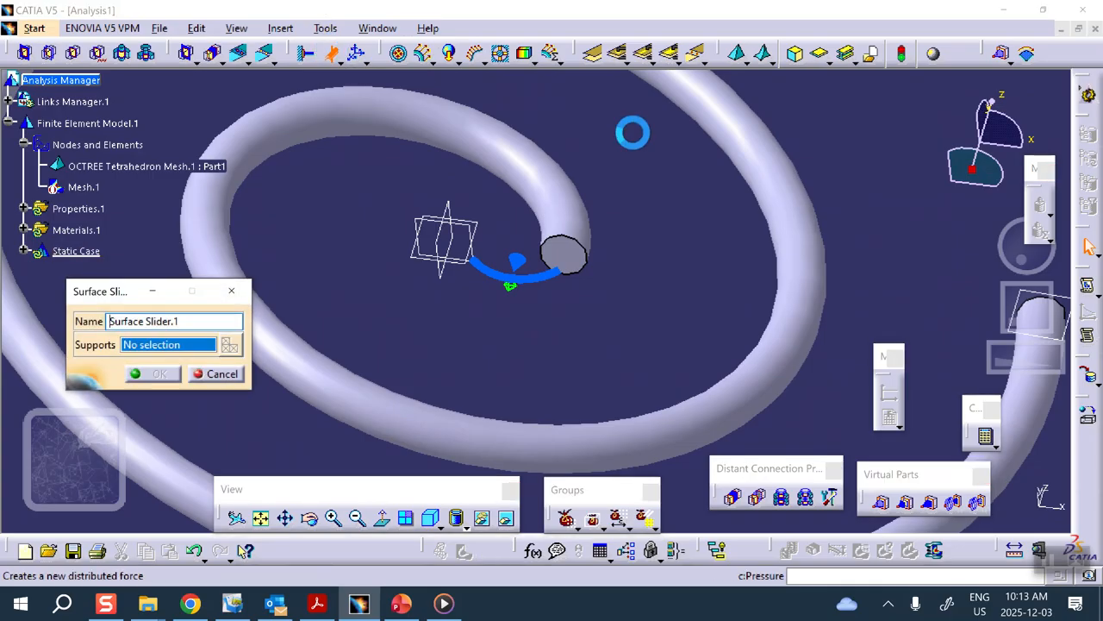
click(571, 255)
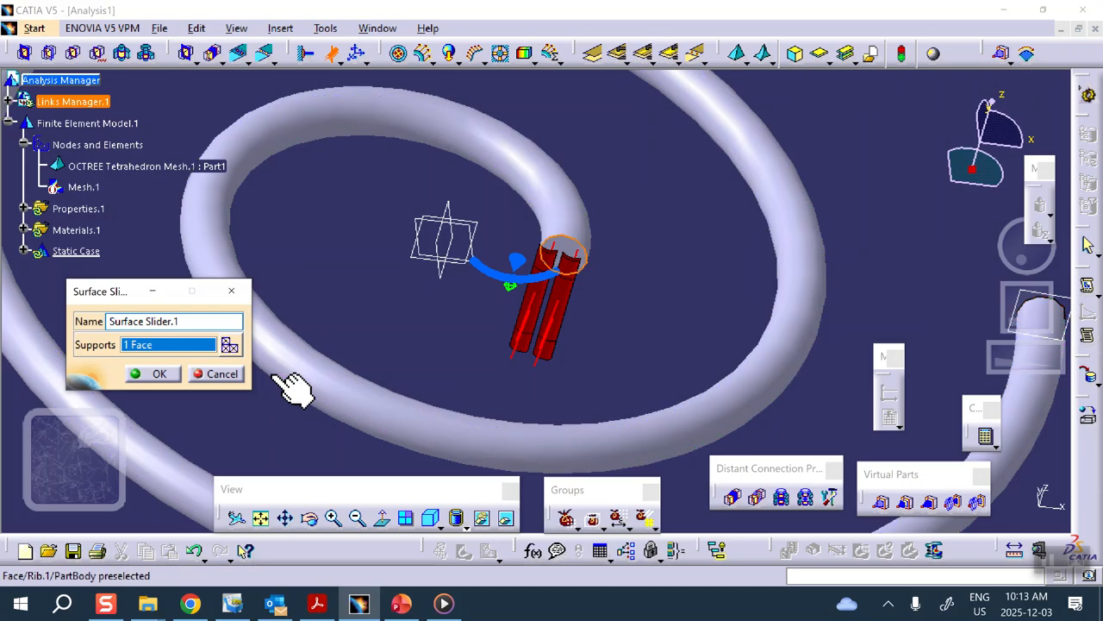
click(164, 375)
Step: Apply a 2 MPa pressure load to the end face at the spiral's outer end
middle_drag(603, 308, 469, 254)
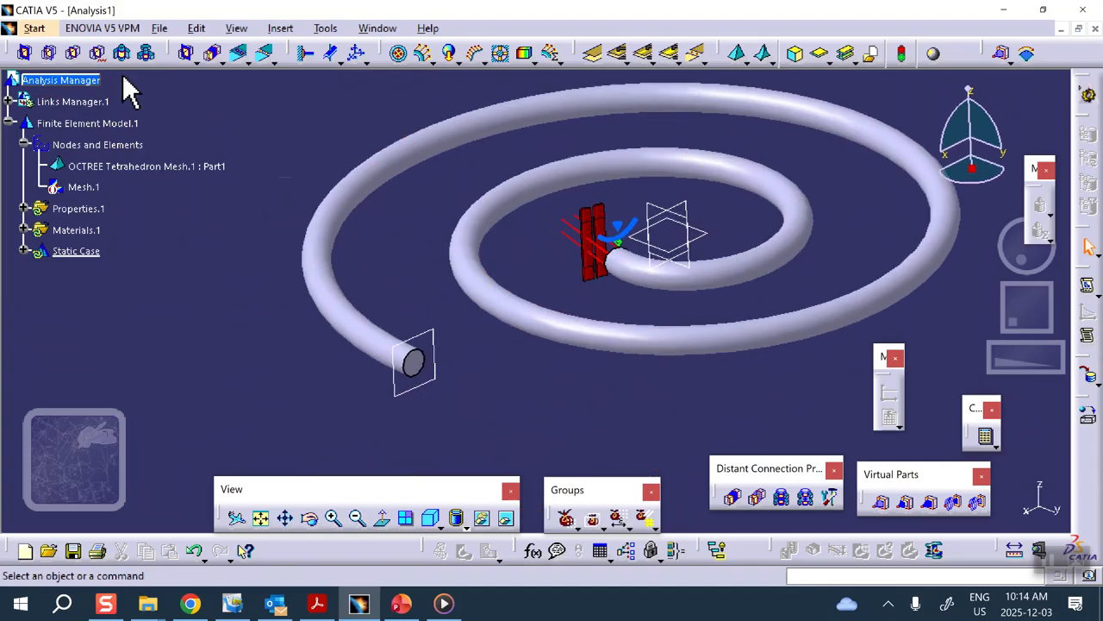
click(399, 54)
mouse_move(500, 426)
middle_down()
mouse_move(491, 343)
mouse_move(443, 387)
mouse_move(561, 340)
middle_up()
click(440, 365)
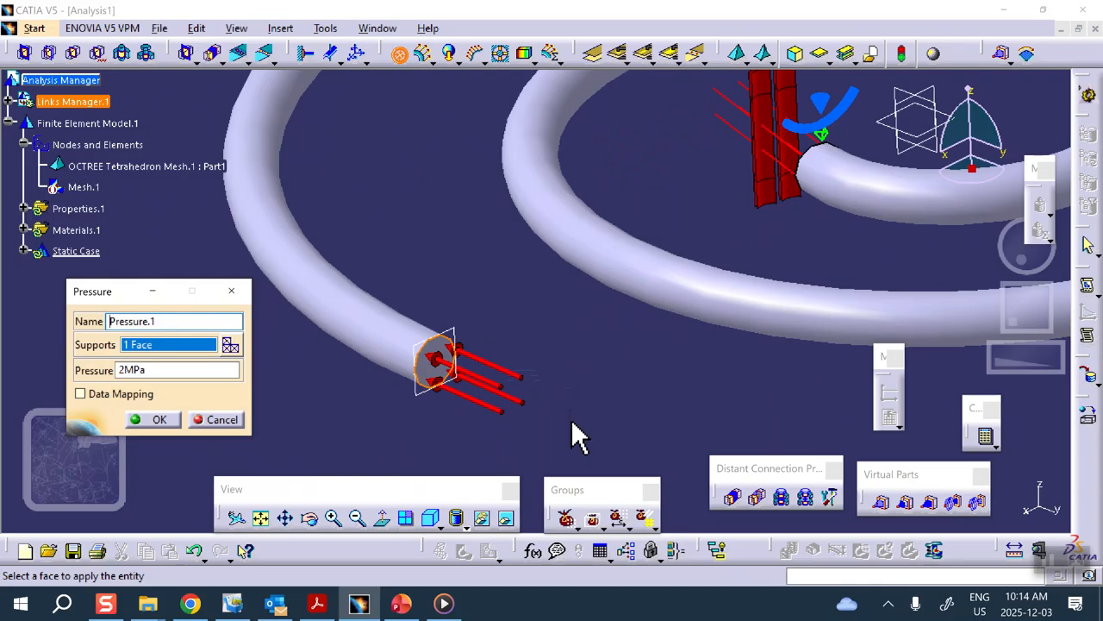
click(159, 419)
middle_drag(637, 310, 652, 431)
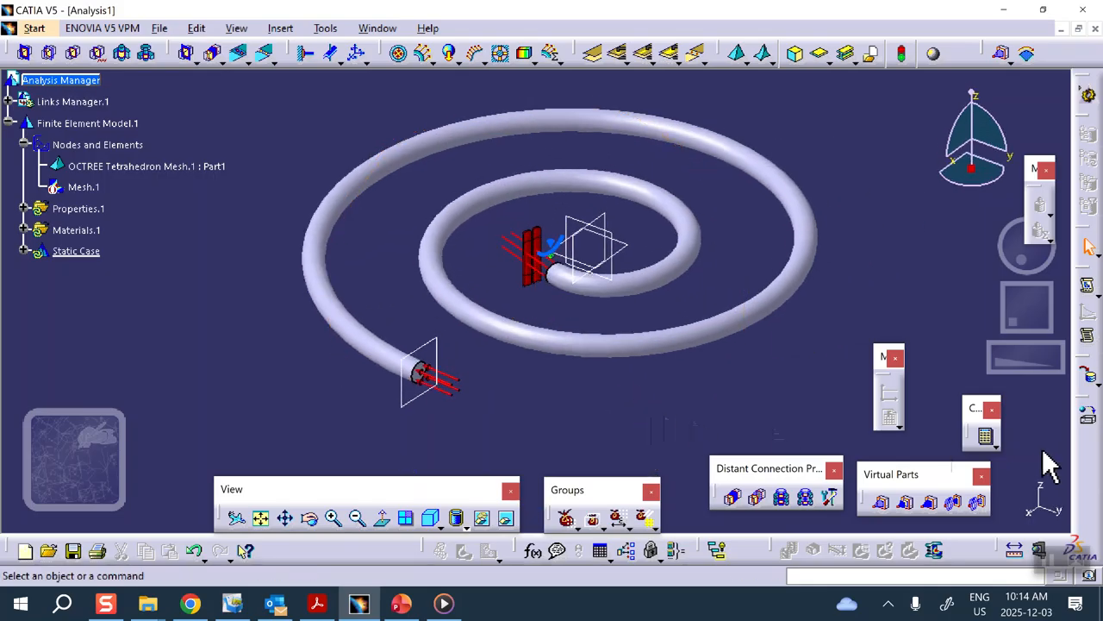
Step: Try to compute the full static case with the All option and dismiss the resulting messages
click(987, 440)
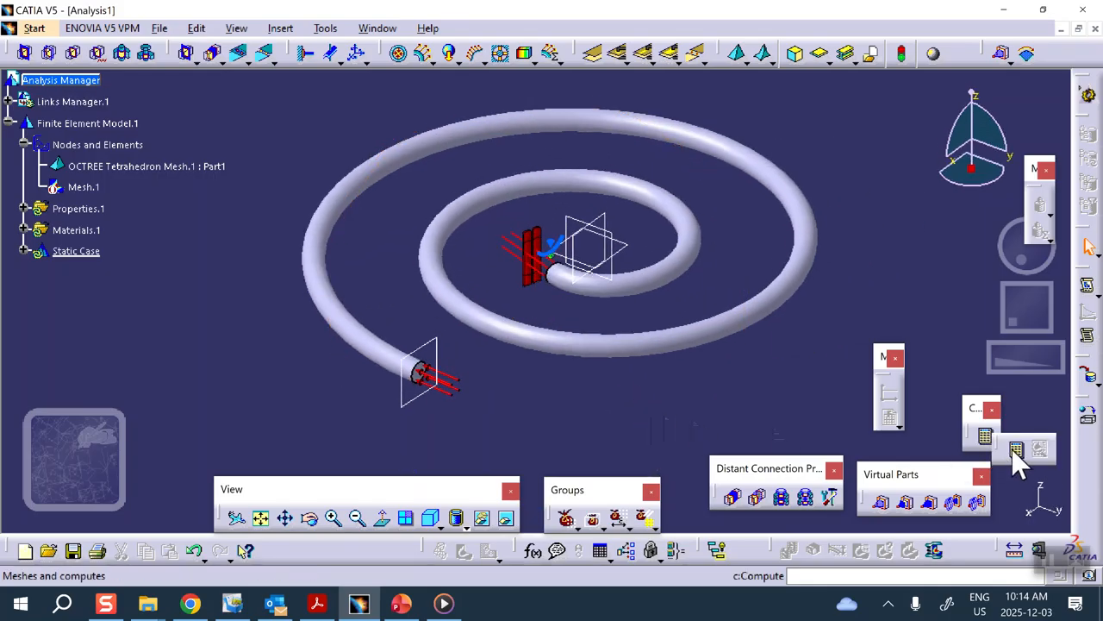
click(1017, 450)
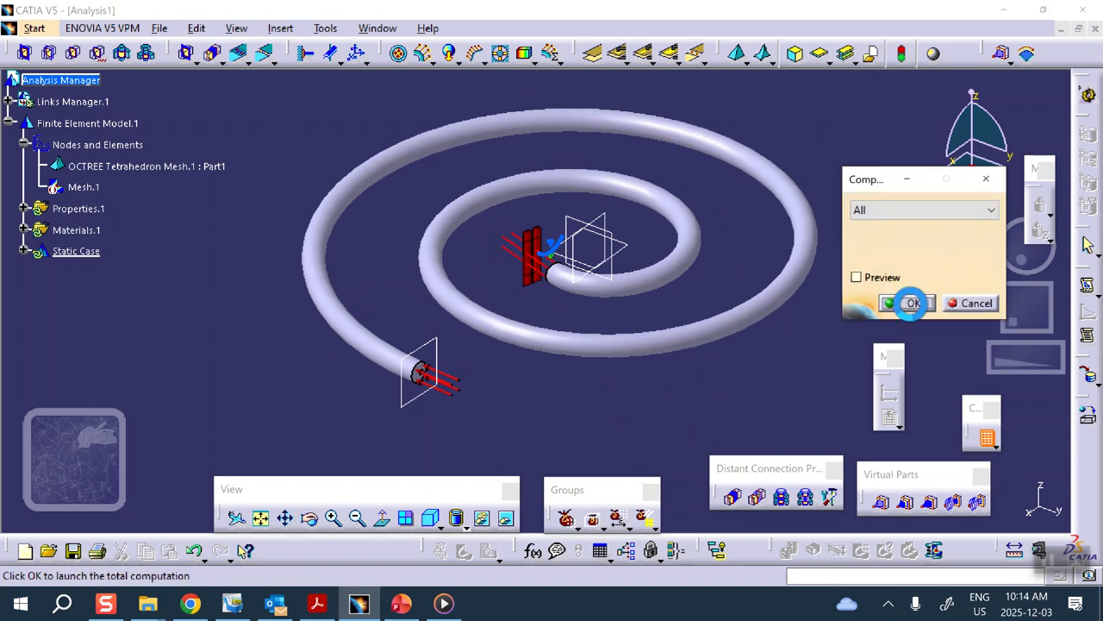
click(912, 304)
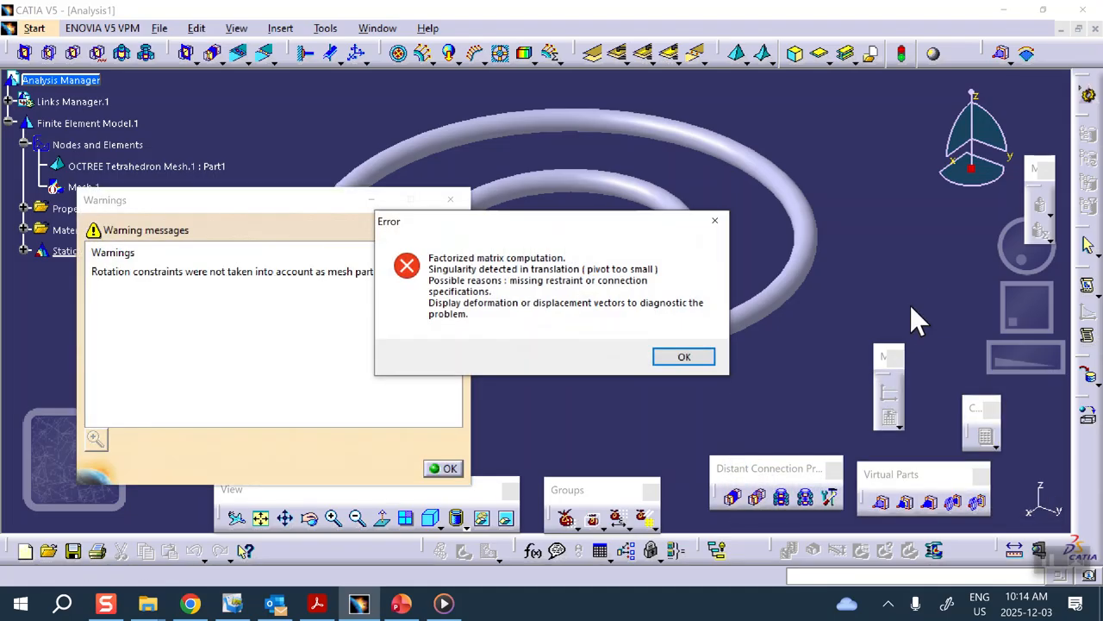
click(684, 358)
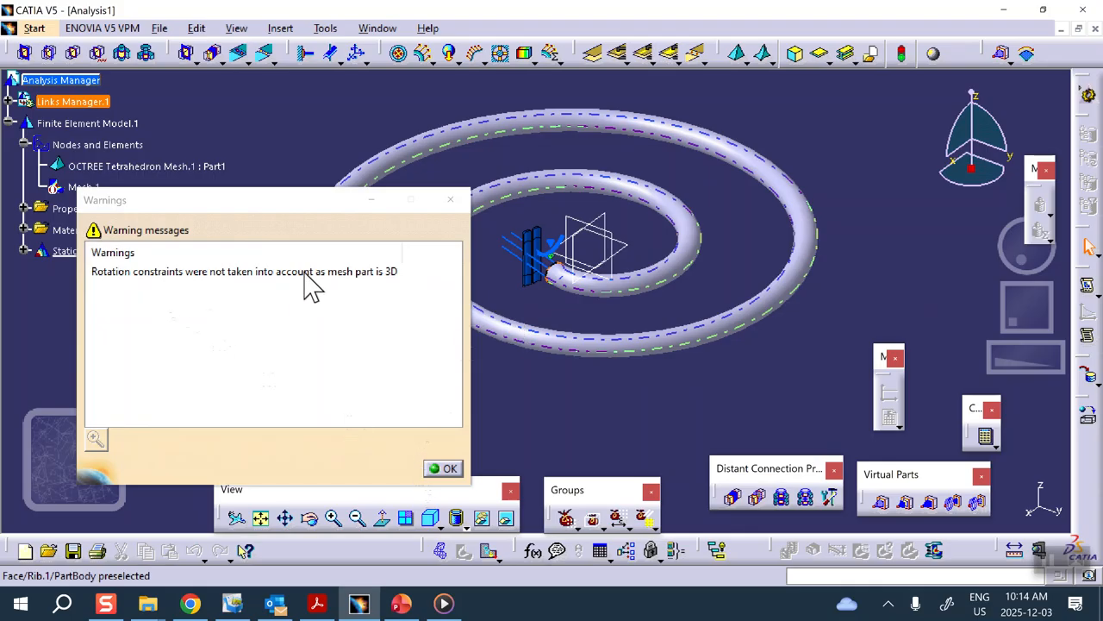
click(447, 470)
Step: Delete the surface slider restraint from the static case
middle_drag(463, 412, 578, 293)
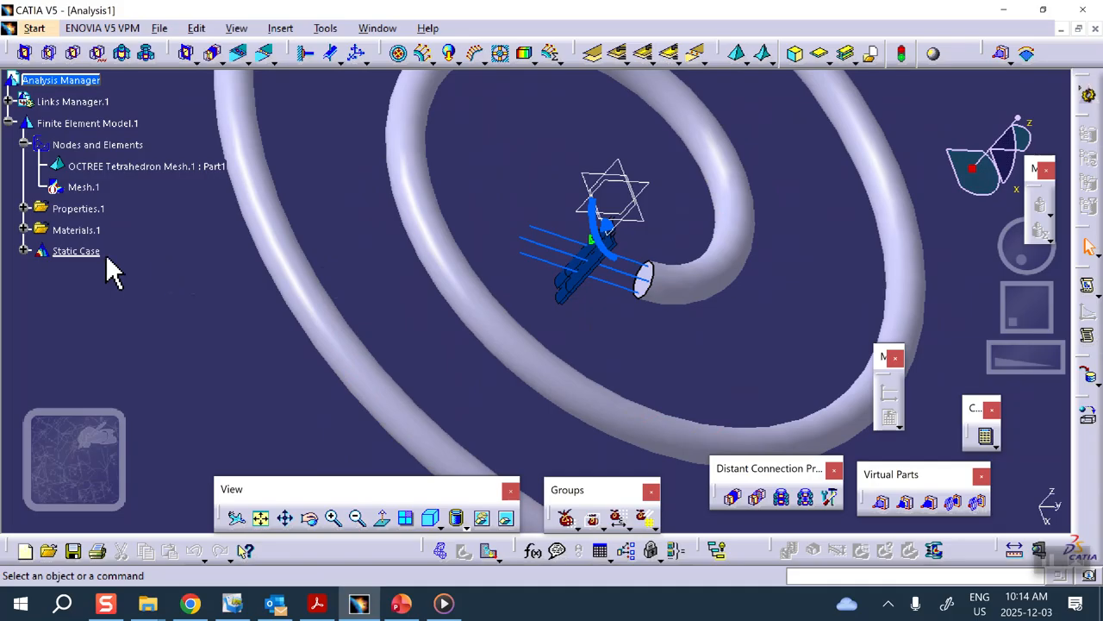
click(24, 251)
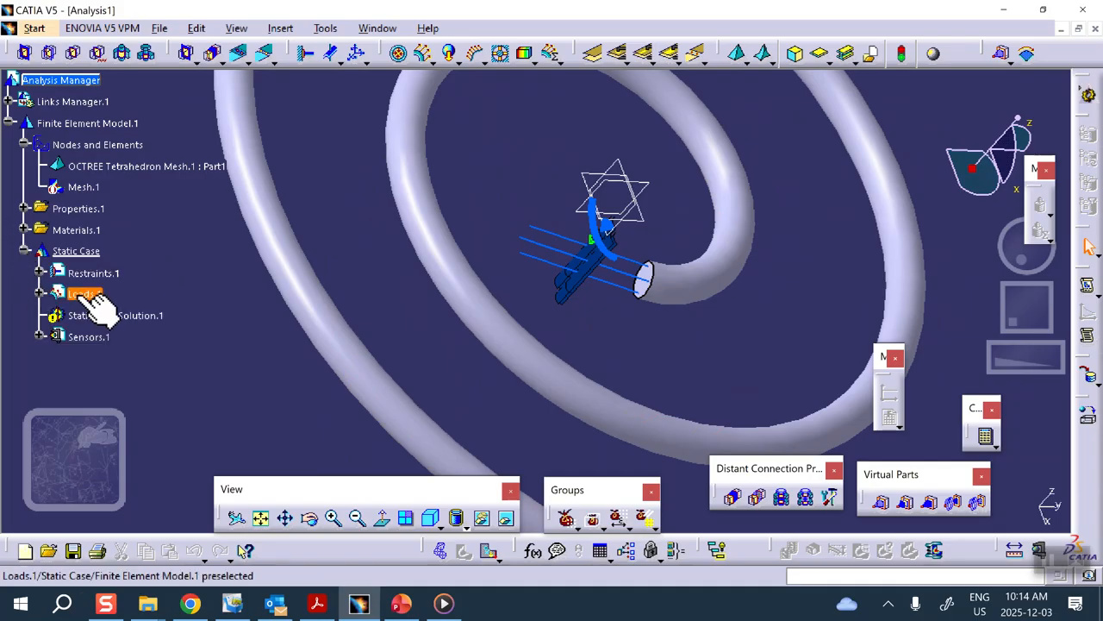
click(38, 273)
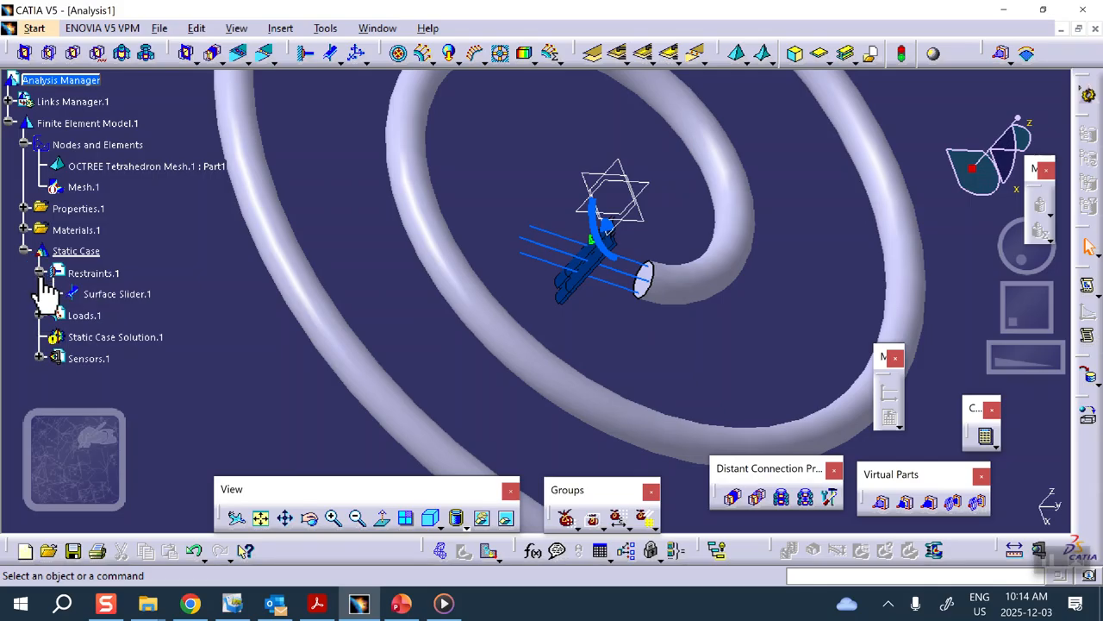
right_click(145, 298)
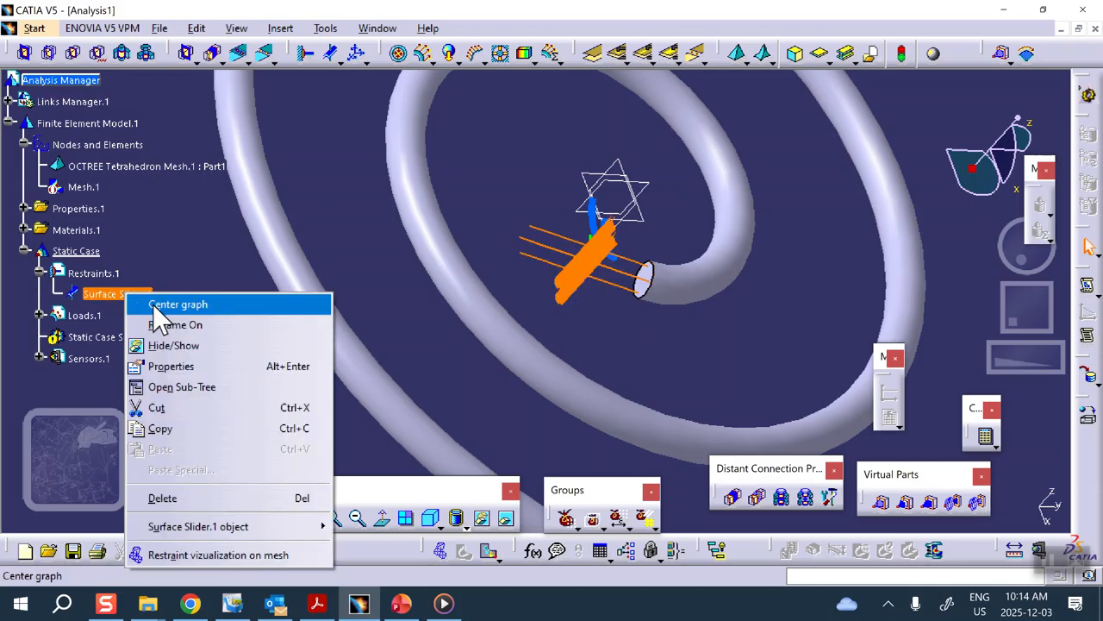
click(173, 499)
Step: Apply a clamp restraint to the end face at the spiral's inner end
middle_drag(606, 339, 613, 267)
click(308, 55)
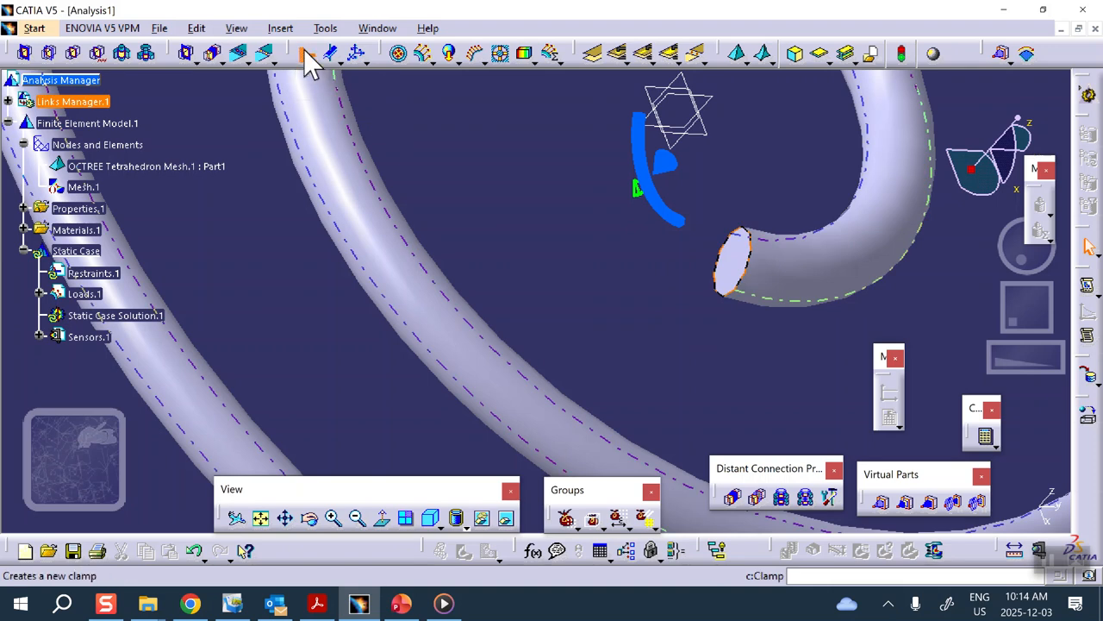
click(307, 55)
click(739, 260)
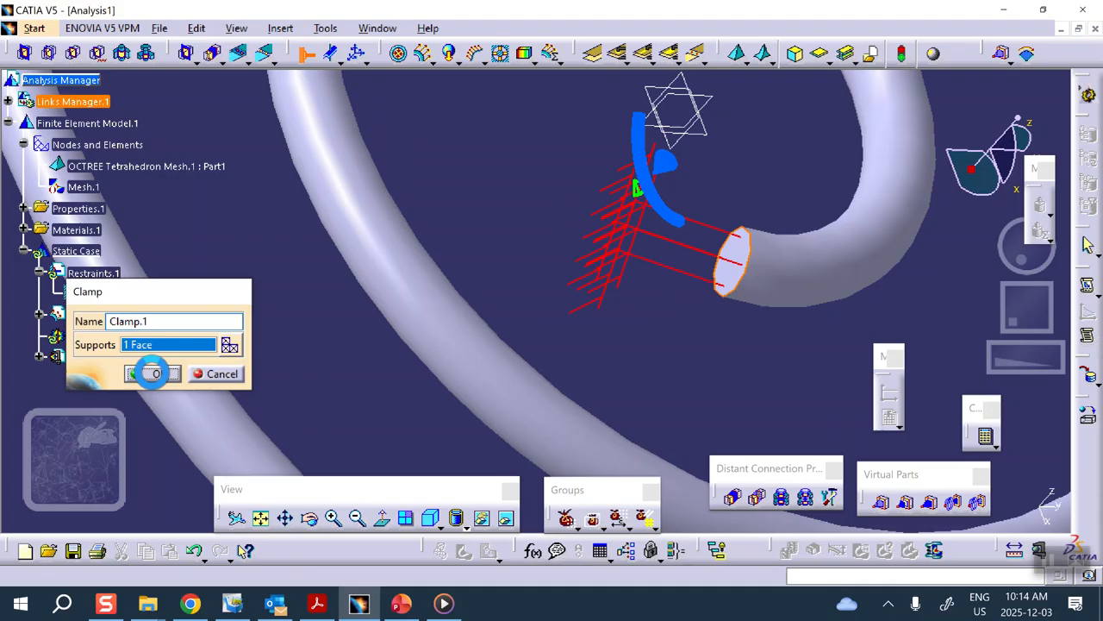
click(151, 373)
Step: Compute the full static case and preview the animation of the deformed mesh
middle_drag(555, 239, 634, 320)
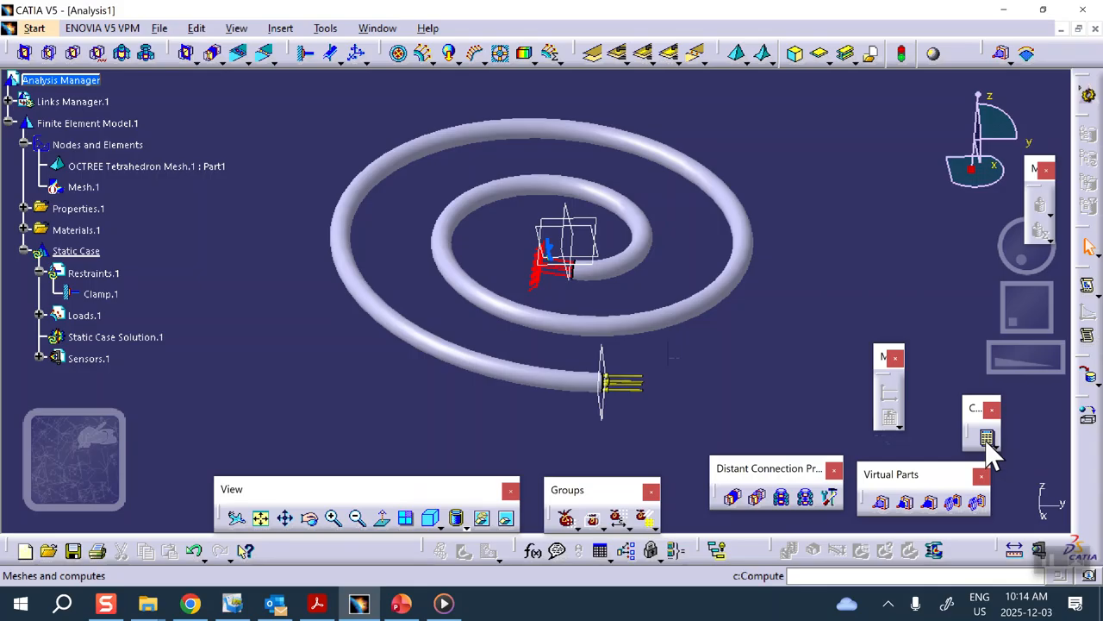
click(987, 440)
click(912, 301)
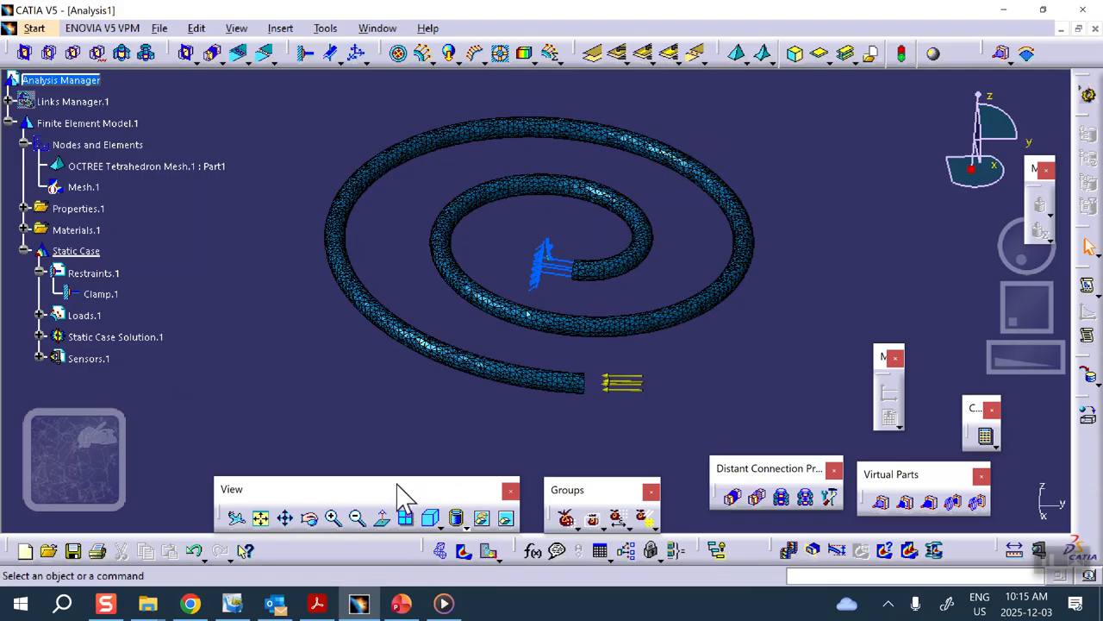
click(789, 550)
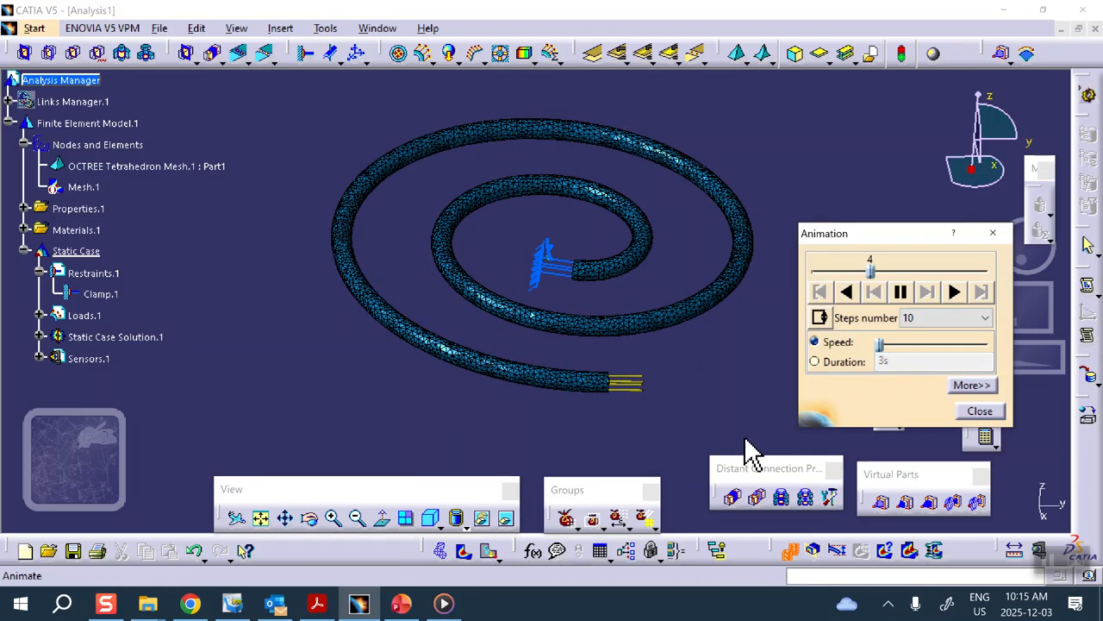
click(983, 412)
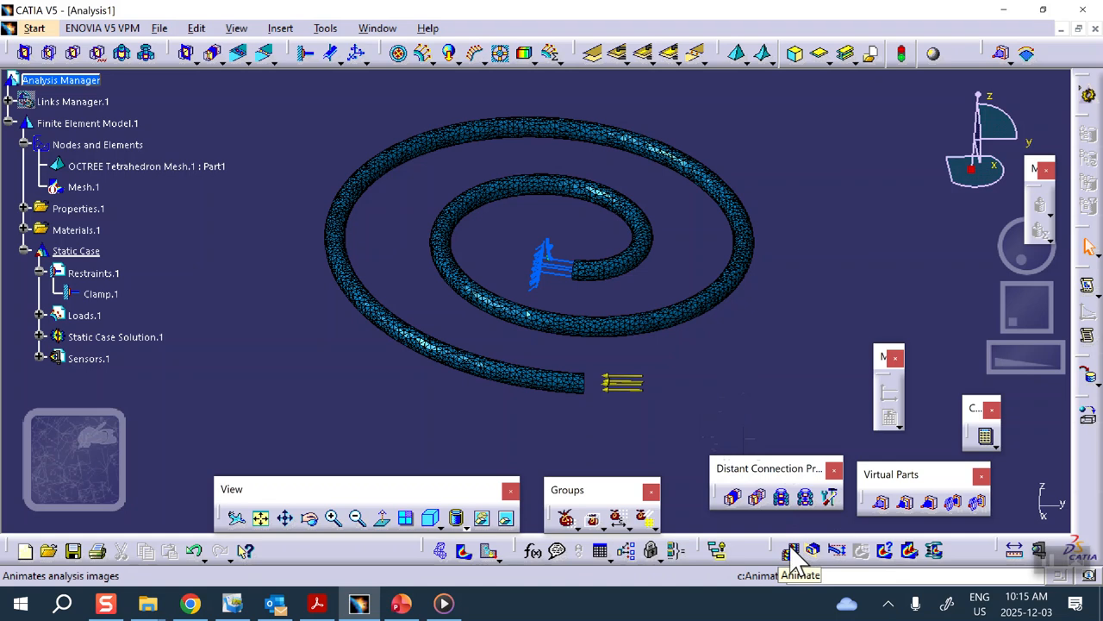
Step: Set the deformation's amplification scaling factor to 2 and raise it to 3
click(838, 551)
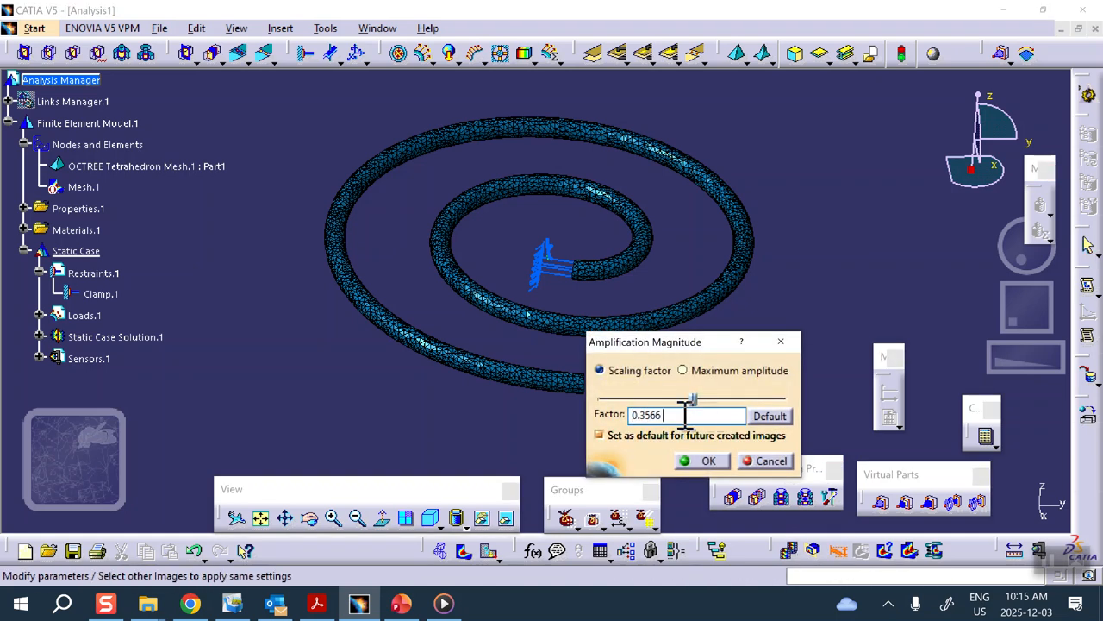
text(2)
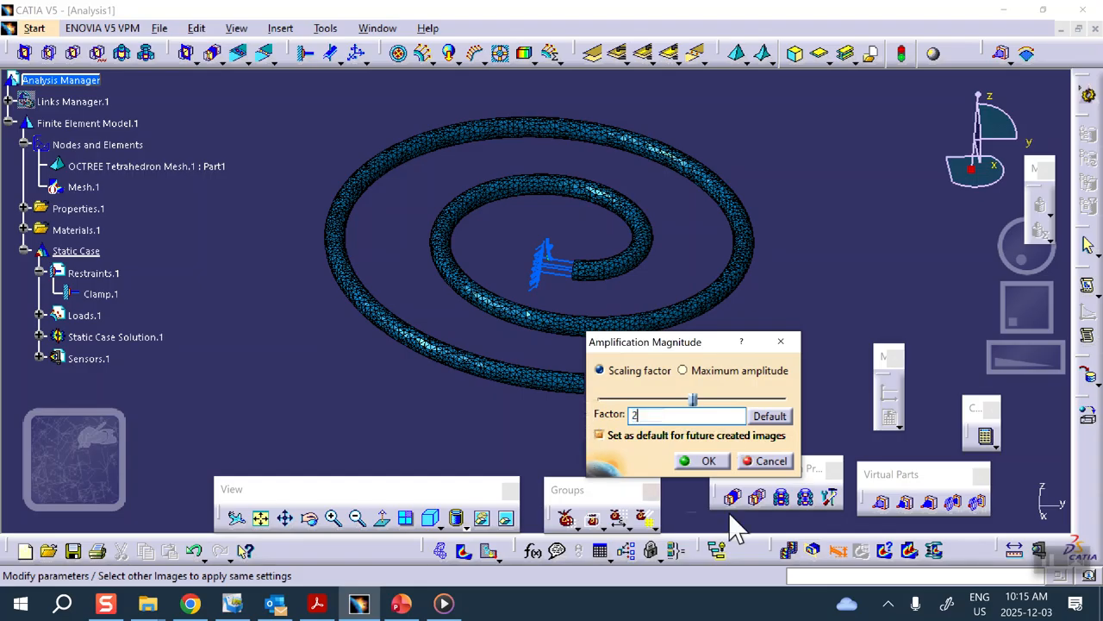
click(707, 460)
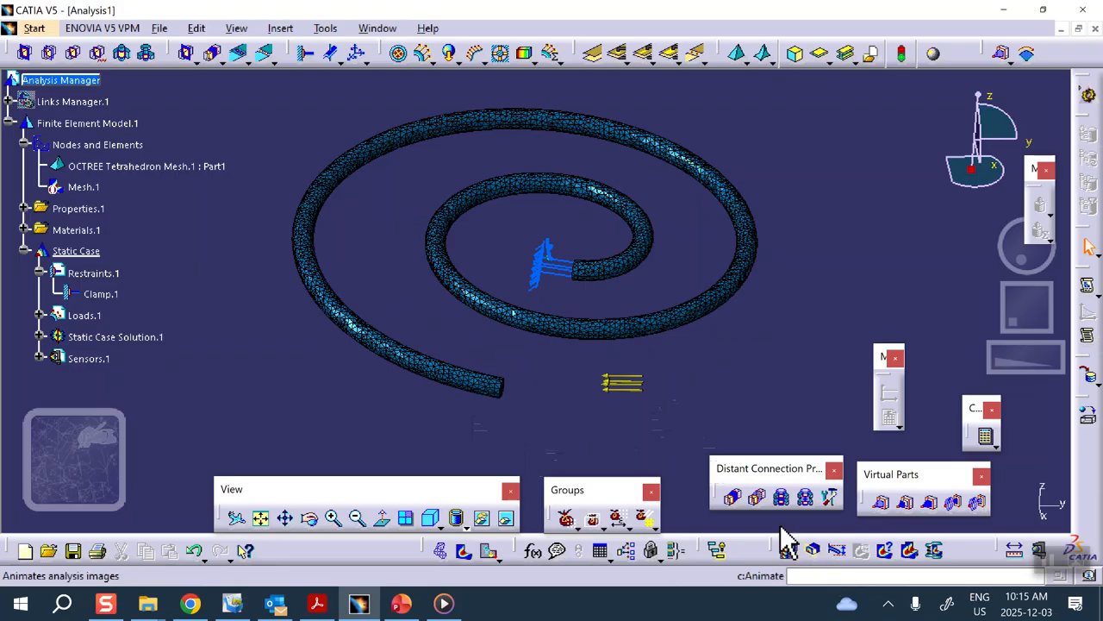
click(837, 552)
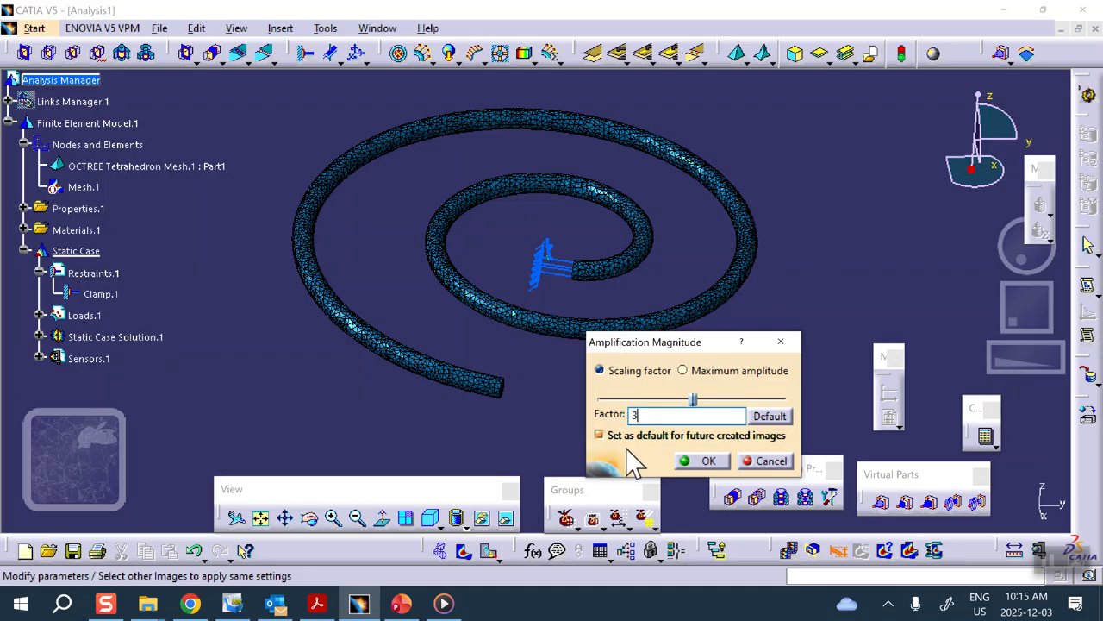
click(702, 460)
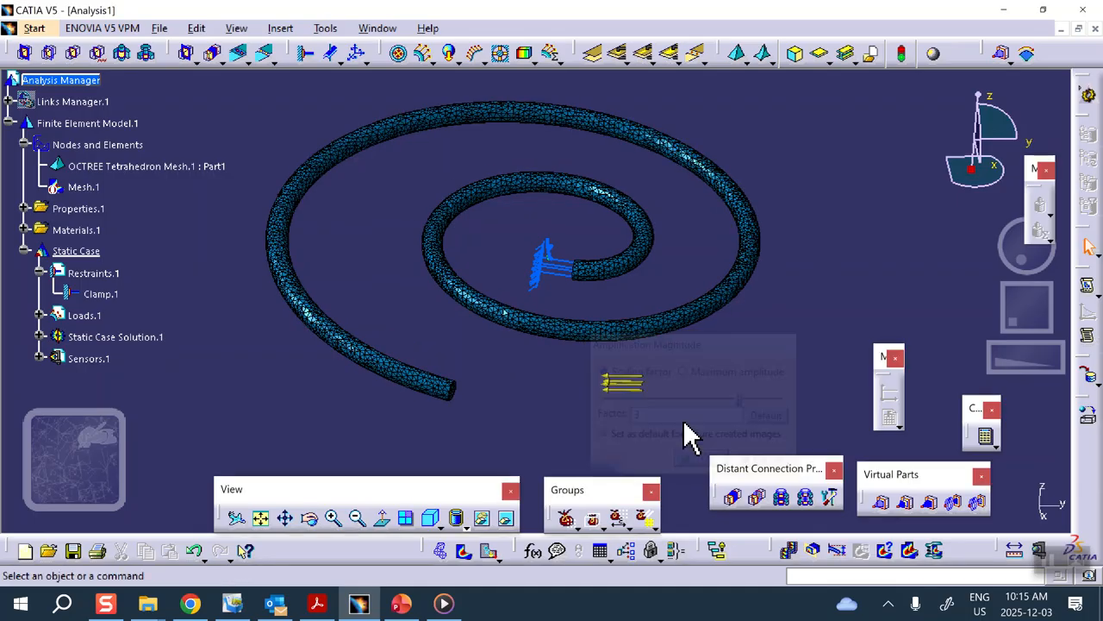
Step: Animate the deformed mesh with the new amplification and hide the static case's restraint symbols
click(791, 550)
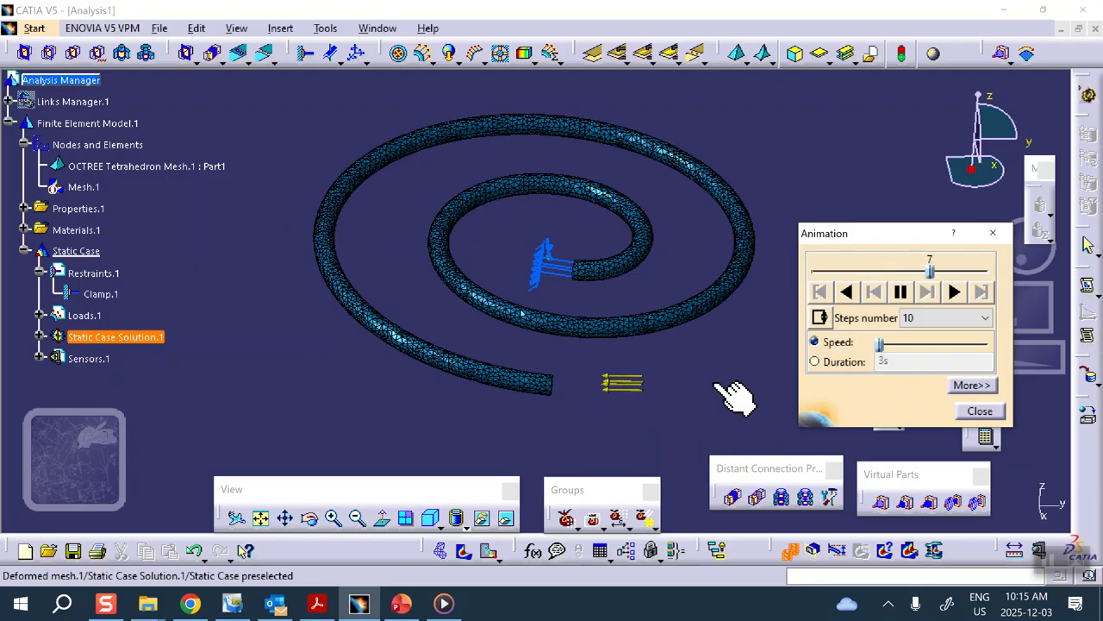
middle_drag(655, 231, 532, 293)
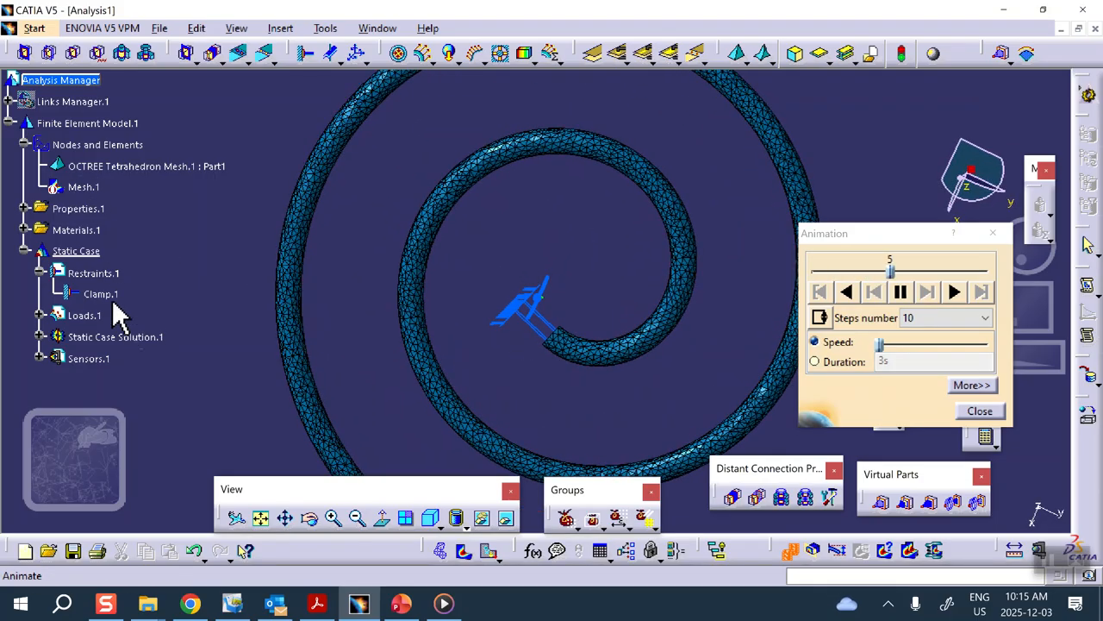
right_click(94, 276)
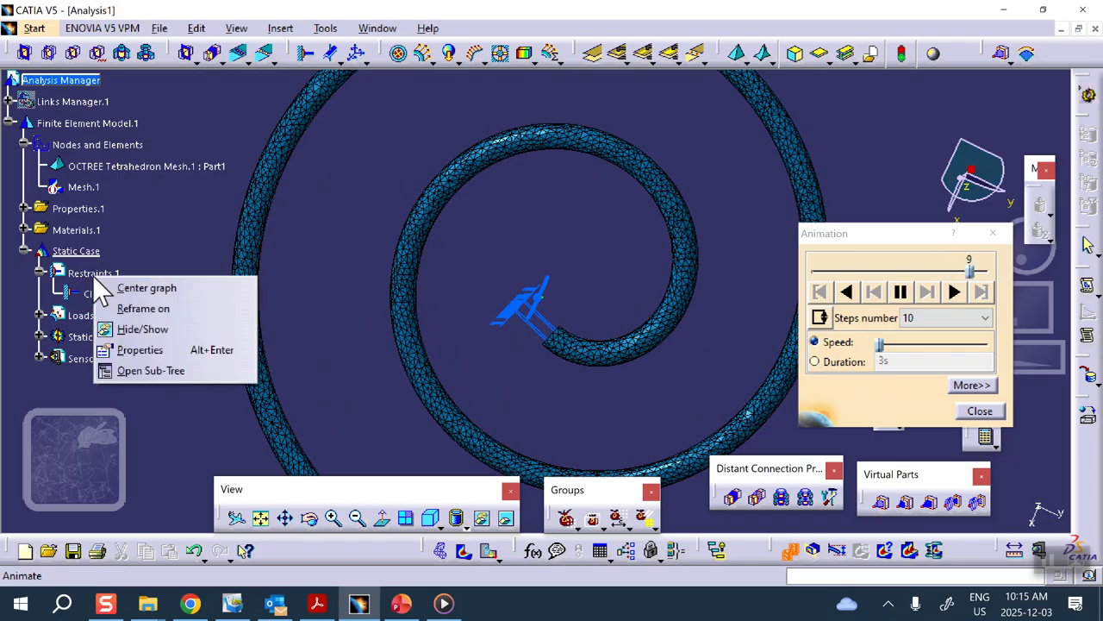
click(119, 332)
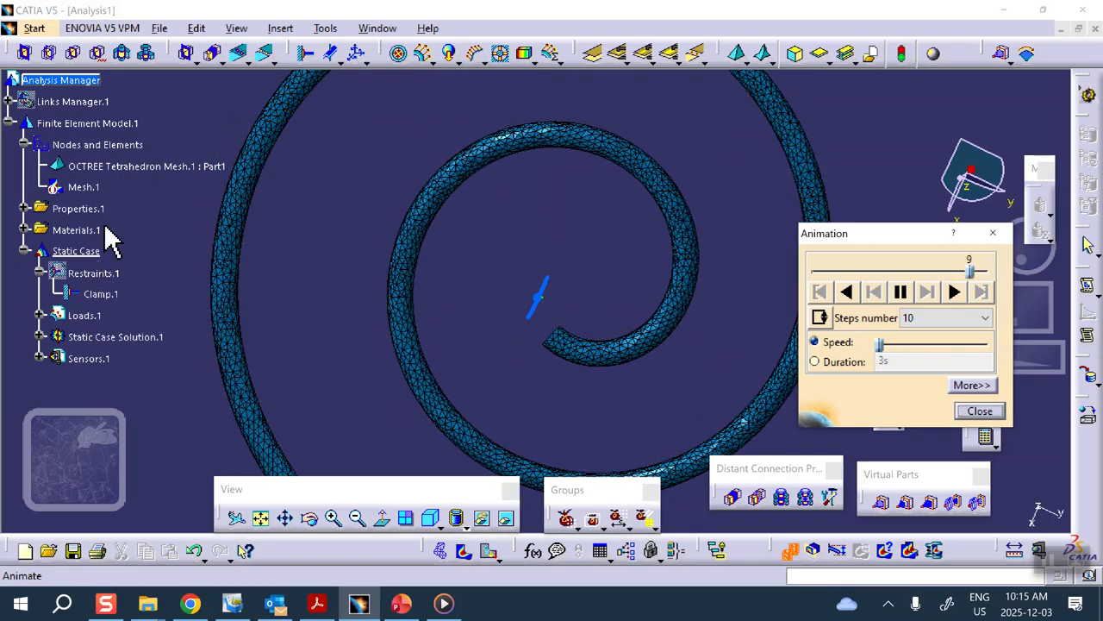
Step: Hide the OCTREE tetrahedron mesh symbol of the part while the animation runs
click(105, 160)
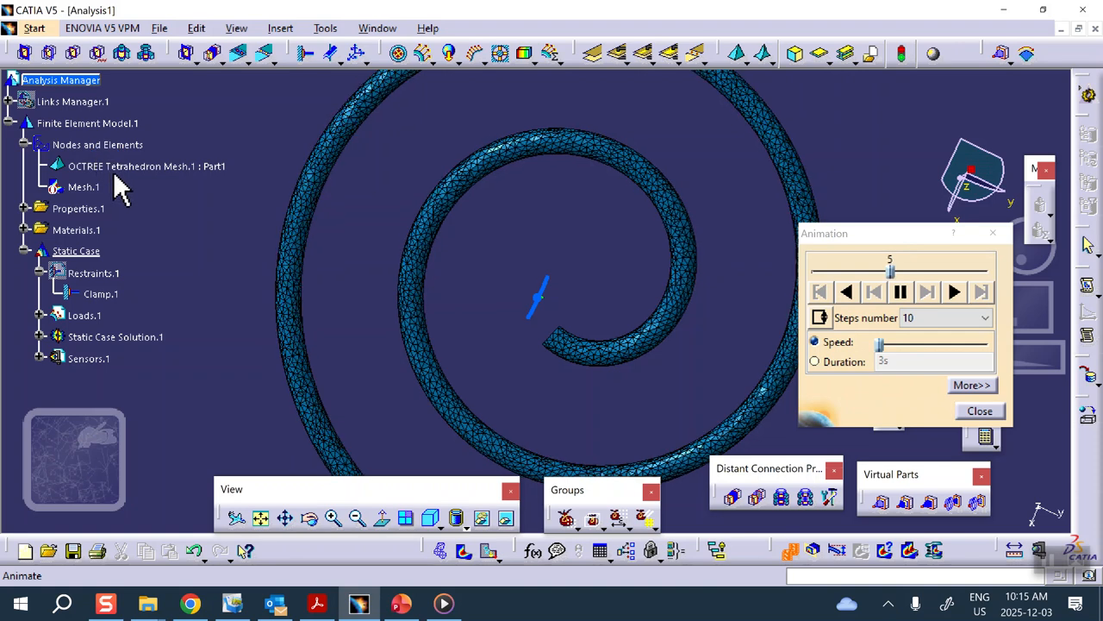
right_click(125, 167)
click(157, 216)
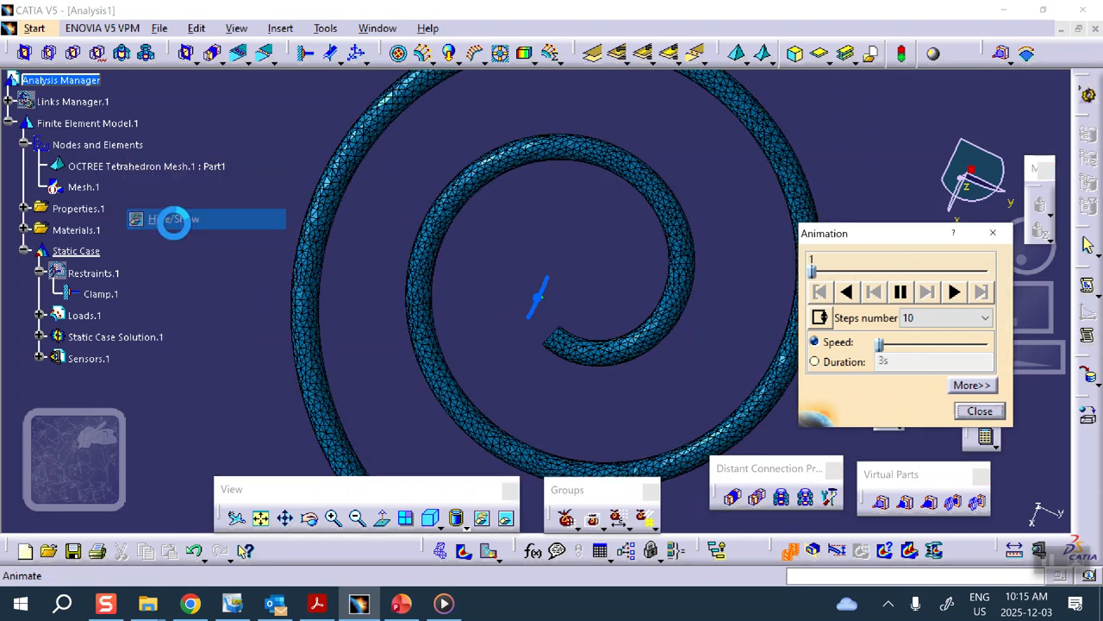
Step: Hide the static case's load symbols and close the animation after viewing the whole spiral
scroll(133, 339, down, 2)
middle_drag(407, 334, 426, 173)
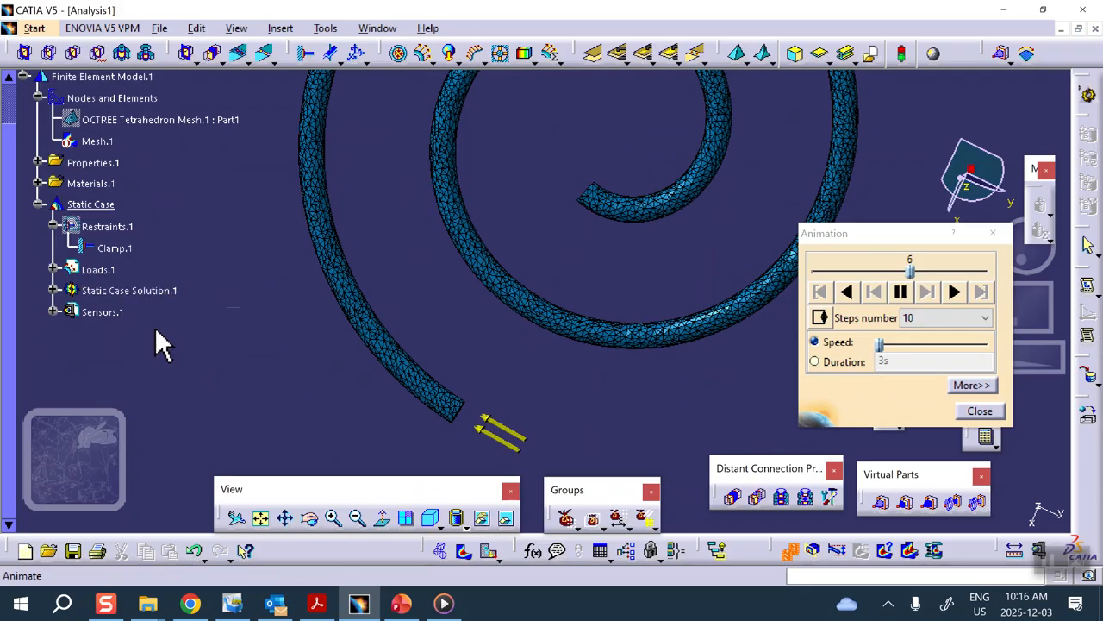
right_click(102, 270)
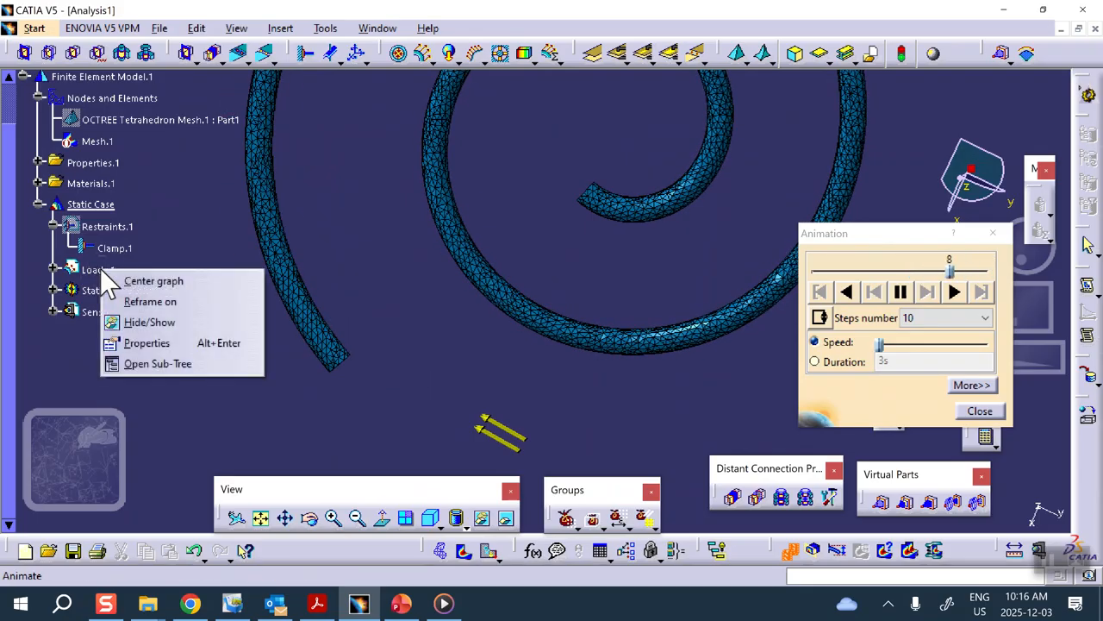
click(129, 324)
middle_drag(467, 306, 472, 383)
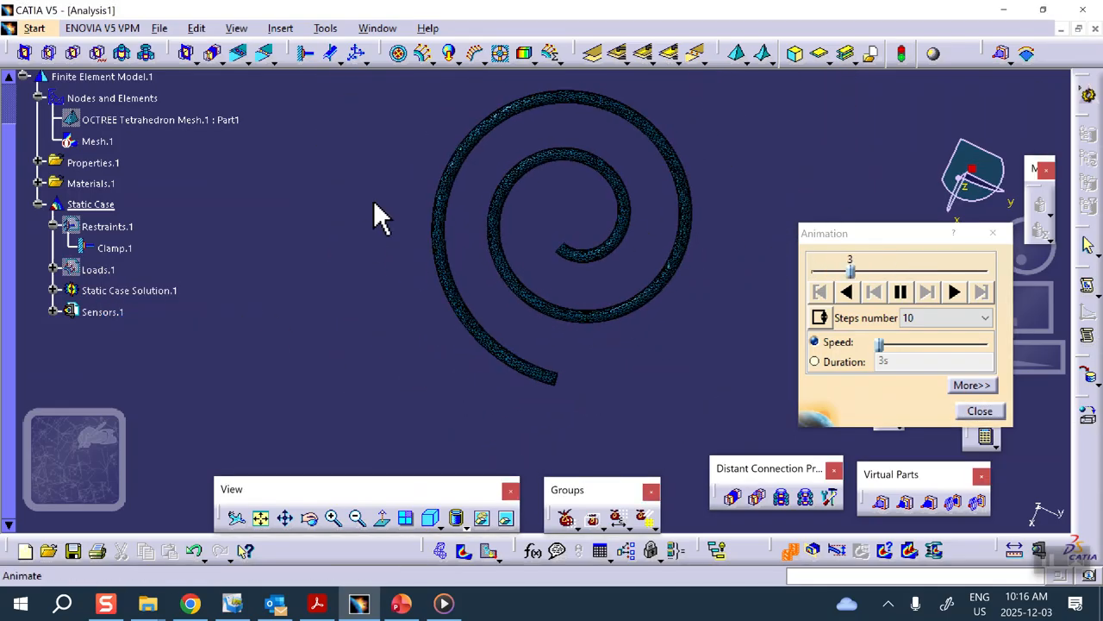
middle_drag(651, 299, 623, 318)
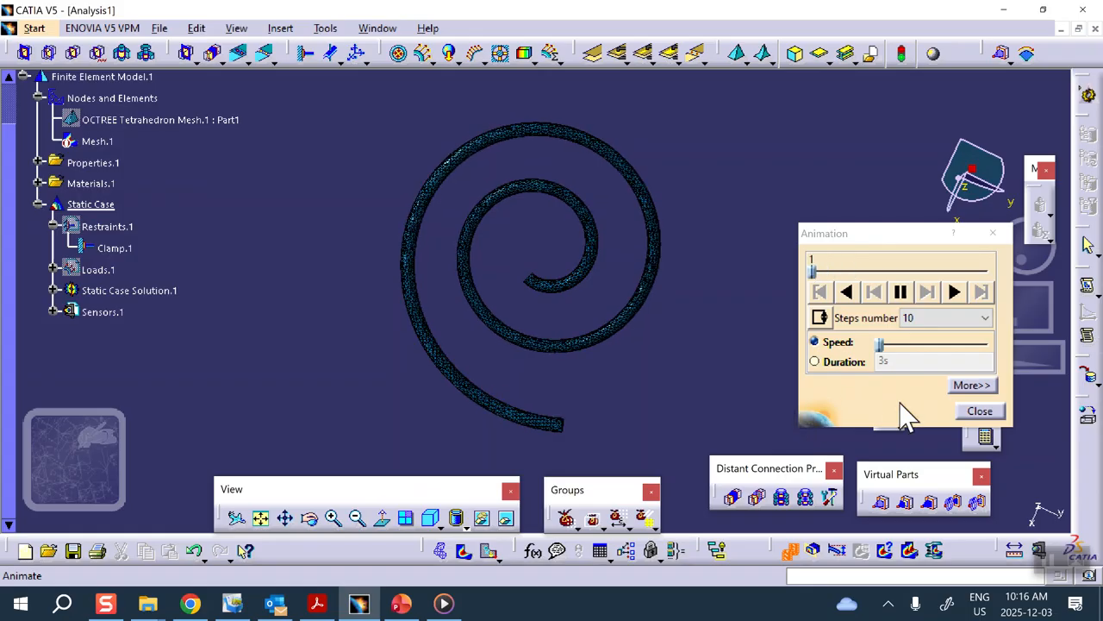
click(979, 411)
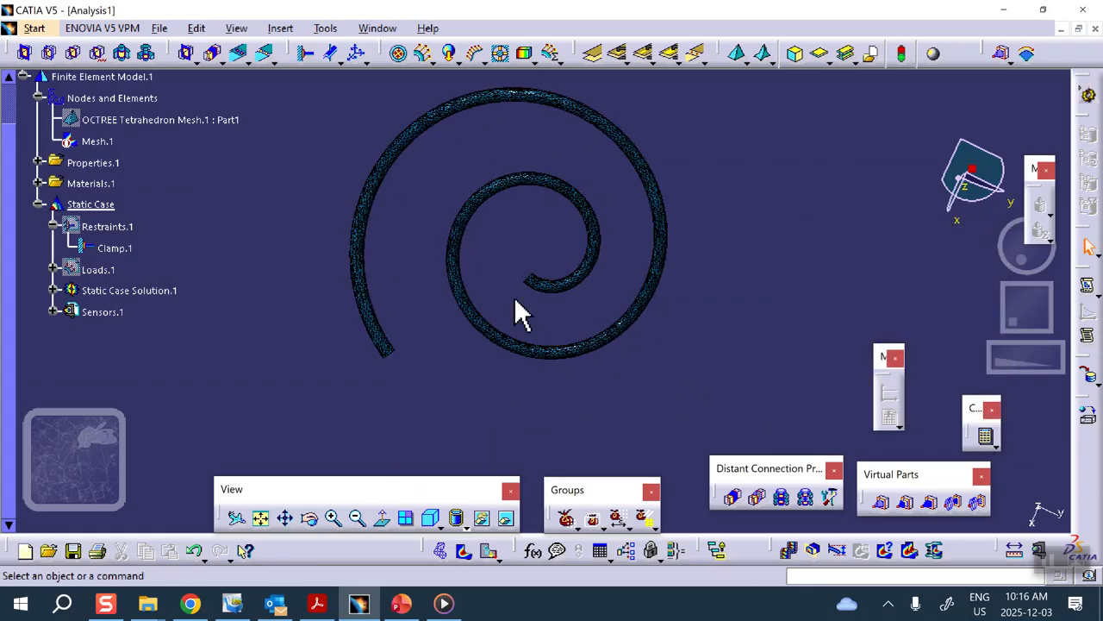
Step: Display the Von Mises stress of the static case on the spiral
middle_drag(576, 319, 585, 357)
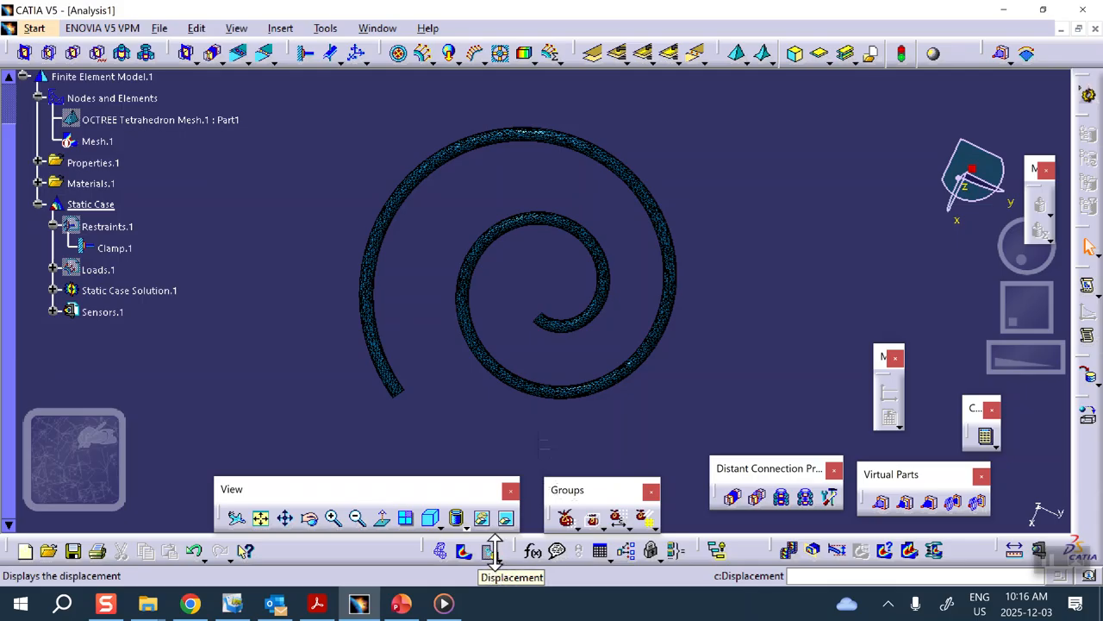
click(497, 558)
click(463, 550)
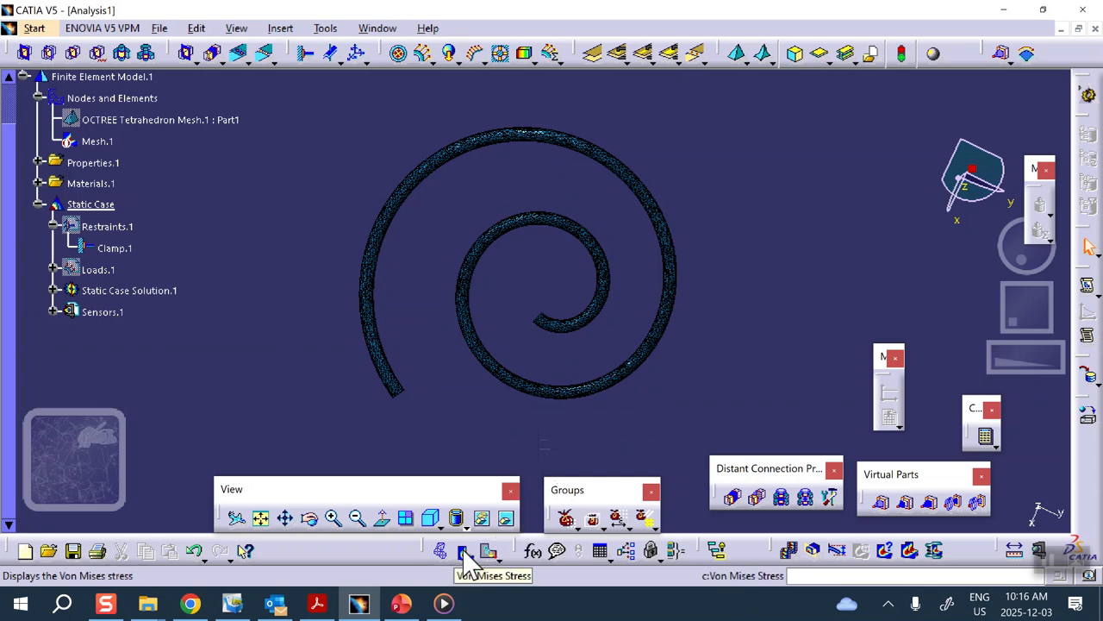
click(464, 553)
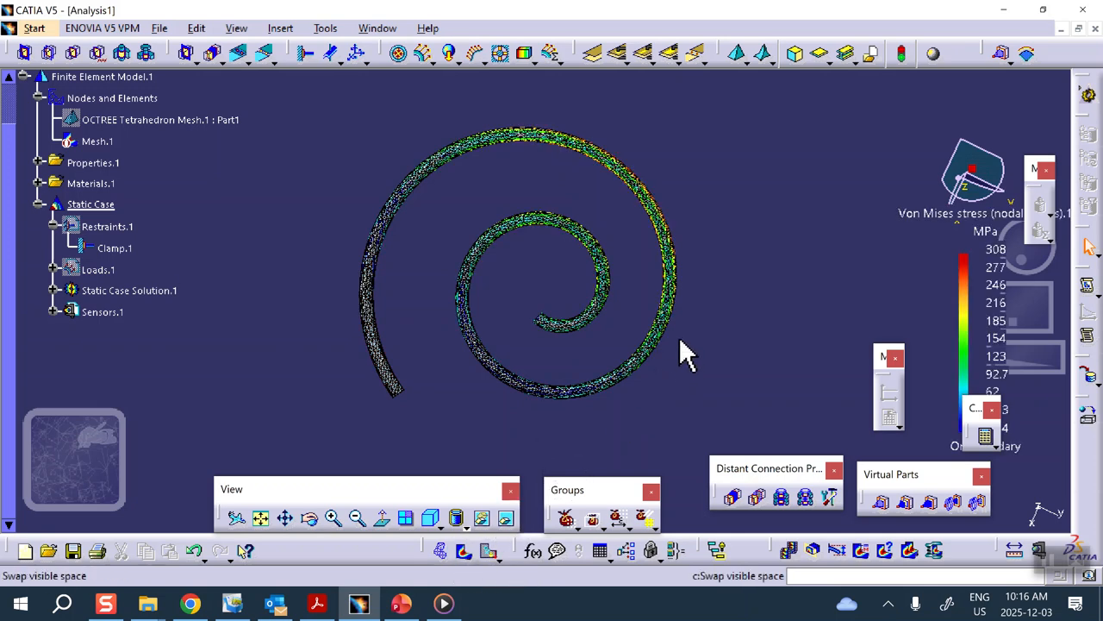
middle_drag(684, 315, 698, 347)
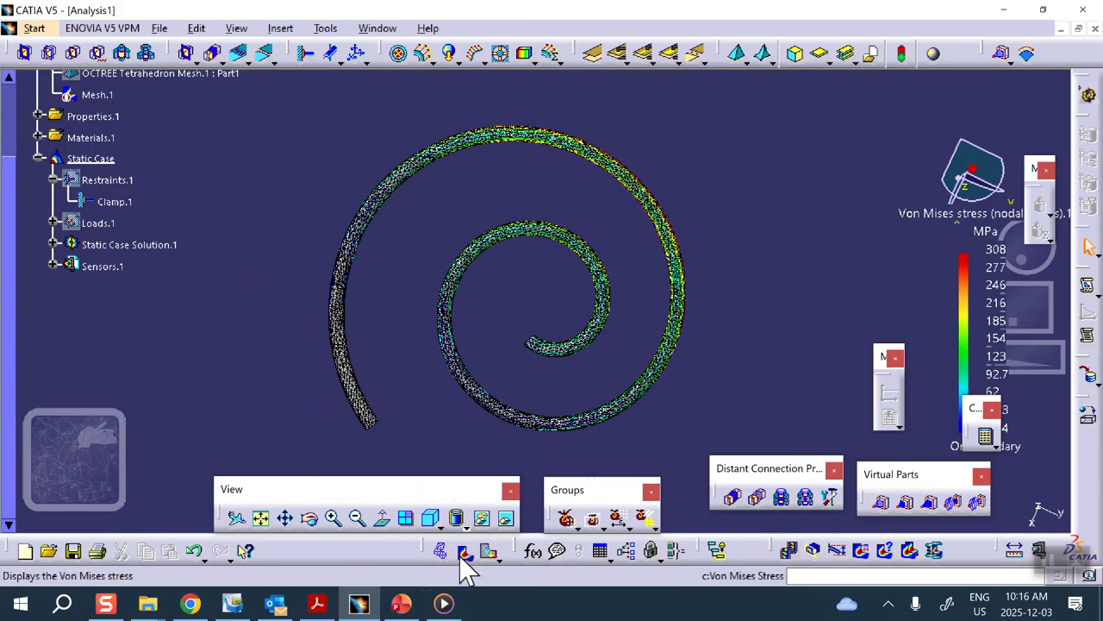
Step: Apply a customized view mode with material shading and no edges or points to the stress plot
click(460, 518)
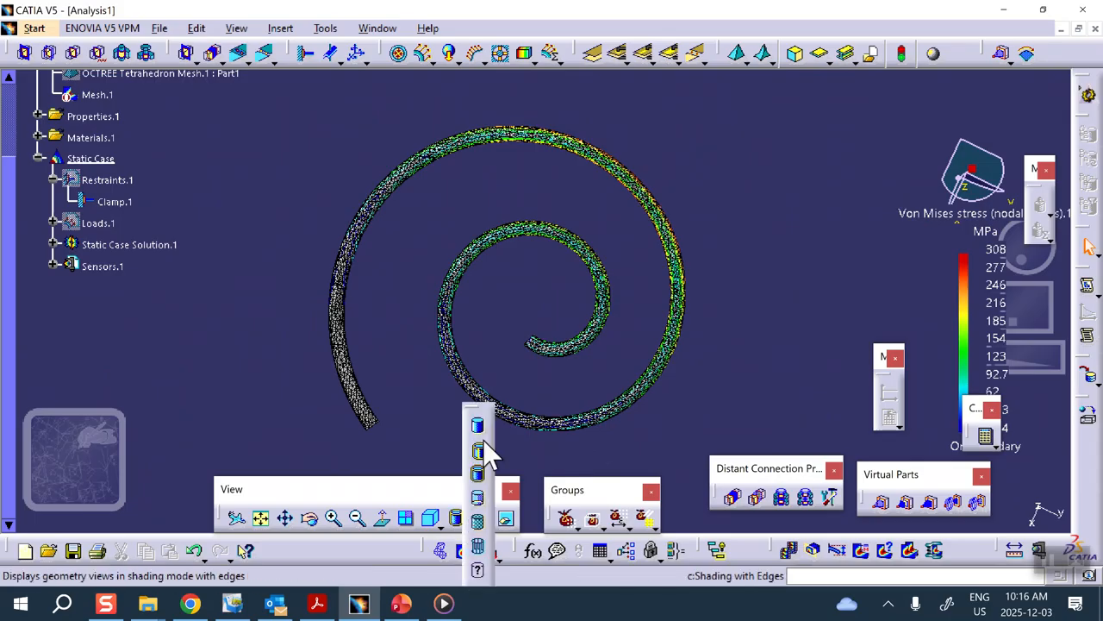
click(478, 571)
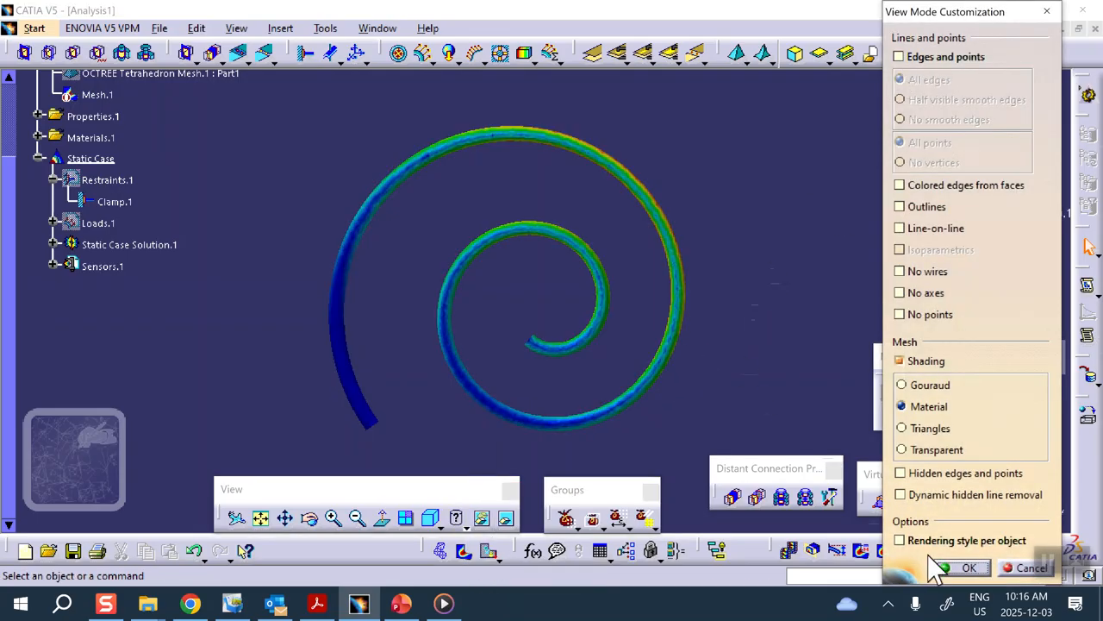
click(968, 568)
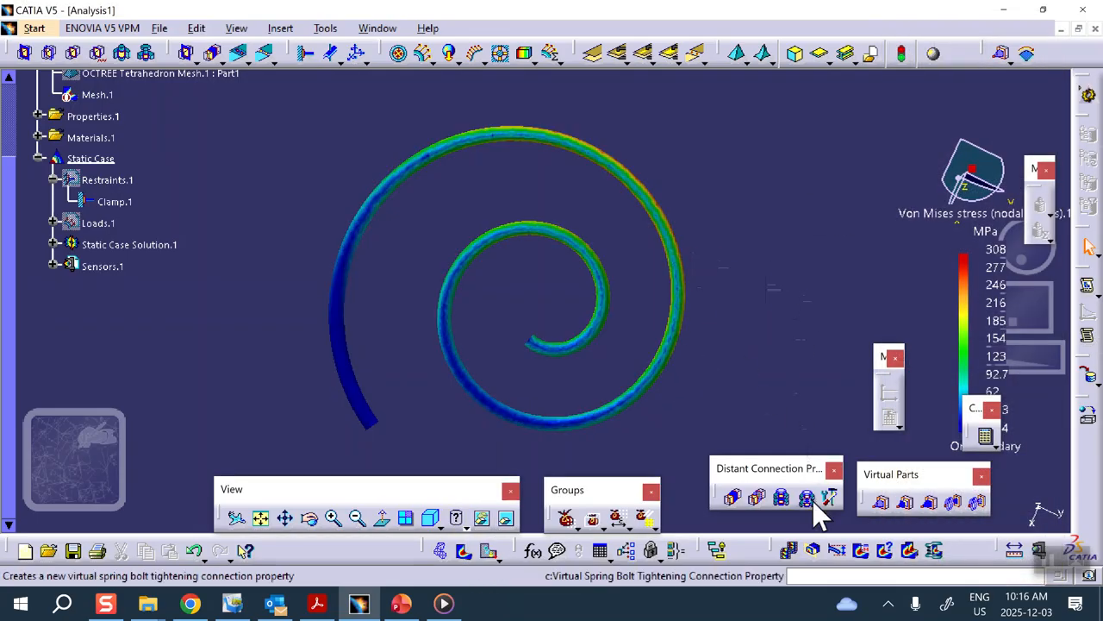
Step: Animate the Von Mises stress plot, set the animation's duration to 1 s, then close and restart the animation
click(790, 550)
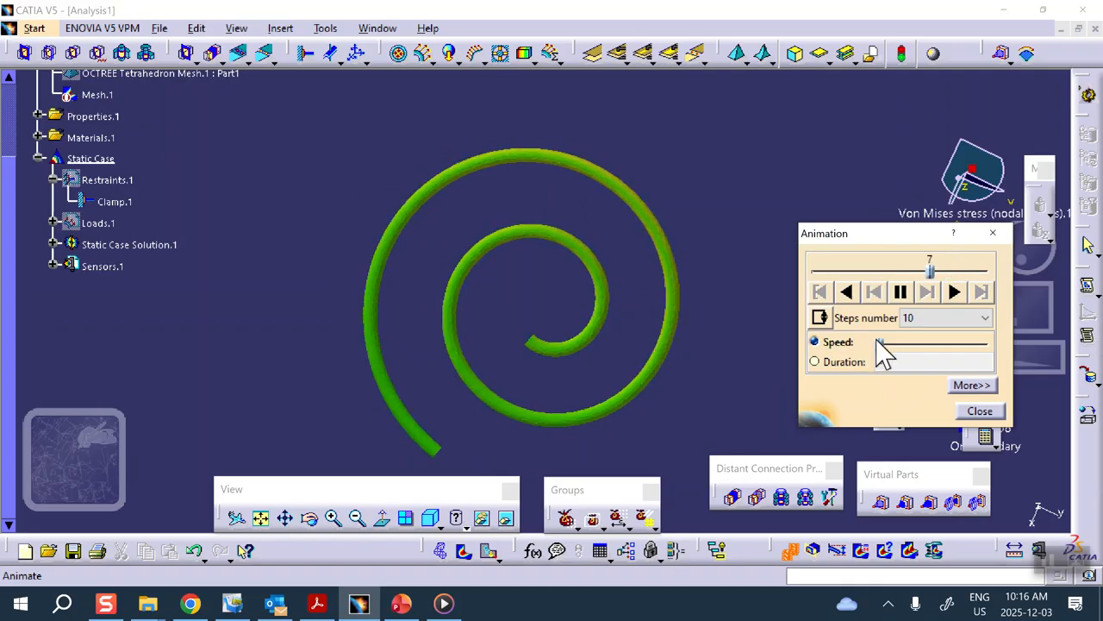
click(814, 361)
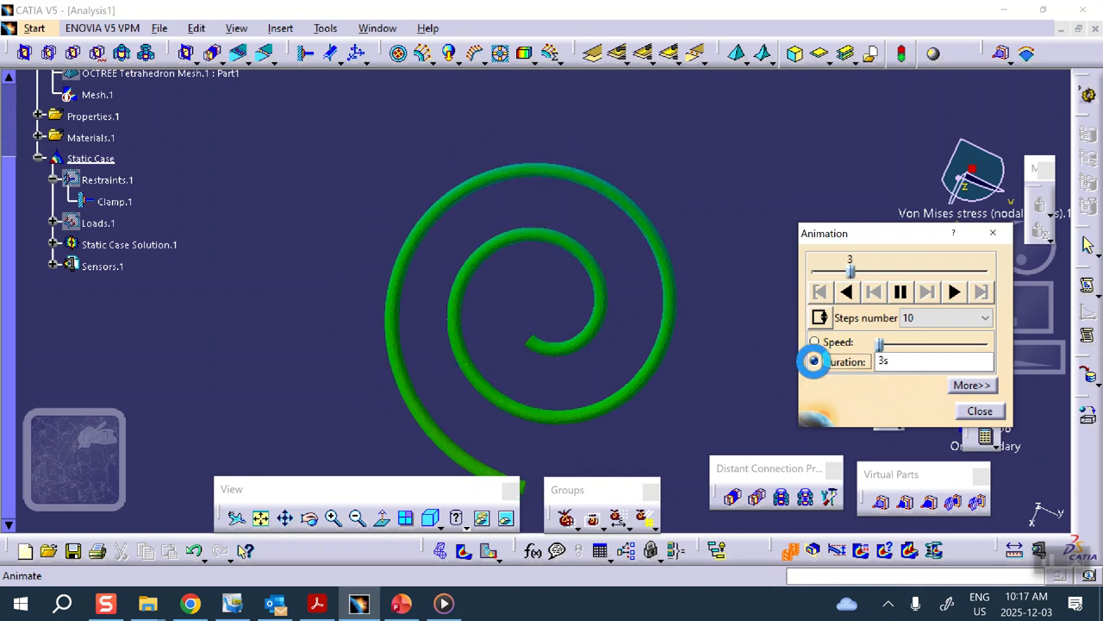
double_click(887, 361)
text(1)
click(979, 411)
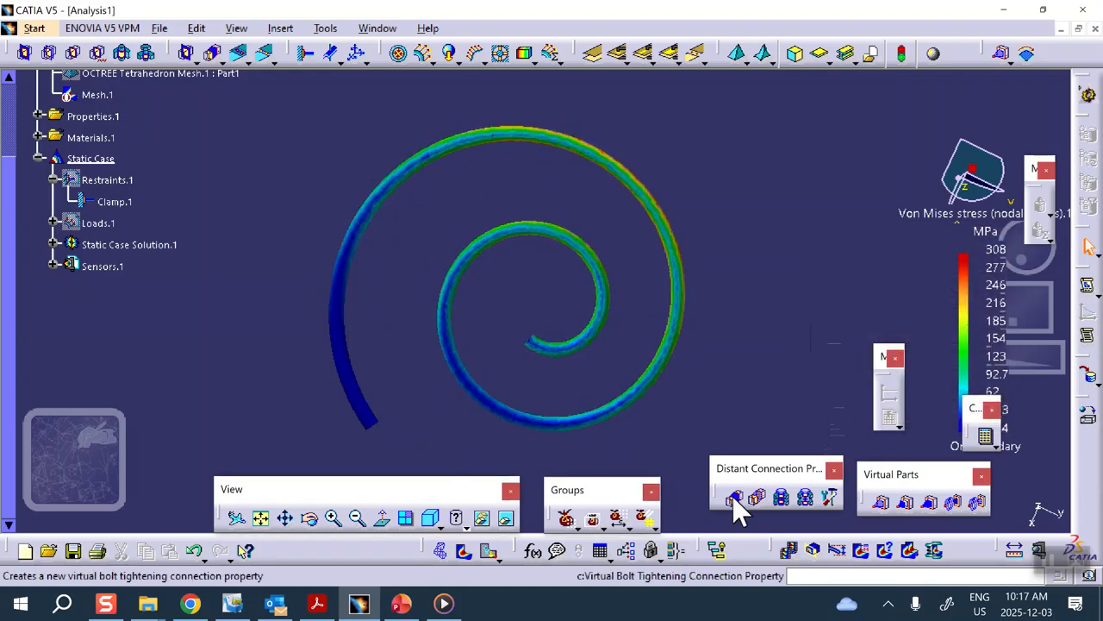
click(790, 550)
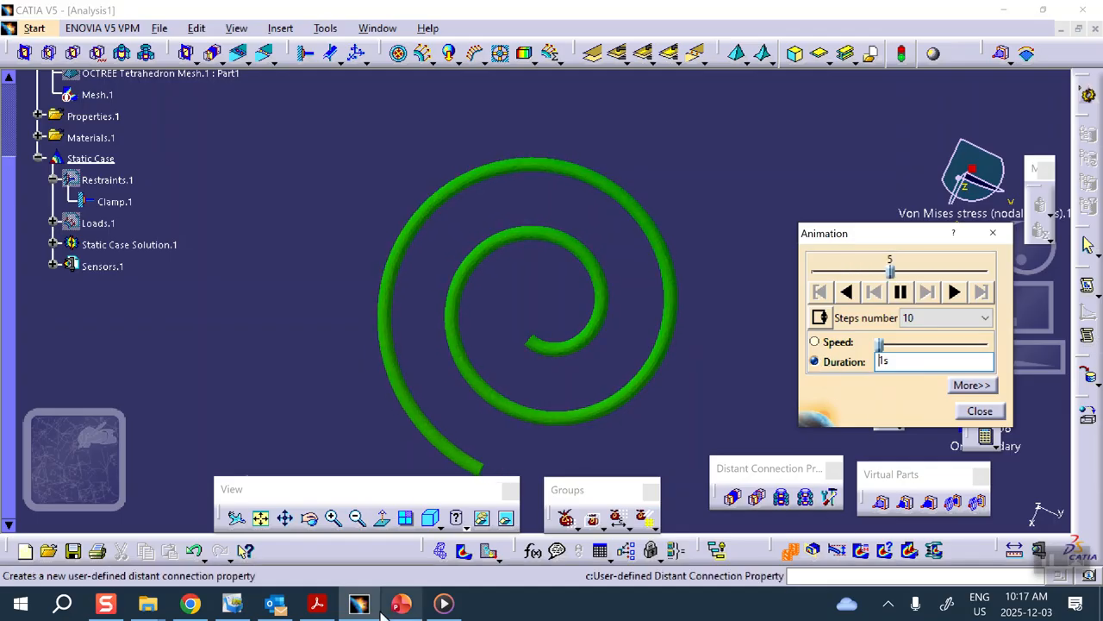
Step: Switch to PowerPoint and show slide 2 with the viewer's question about animating the spiral
click(402, 605)
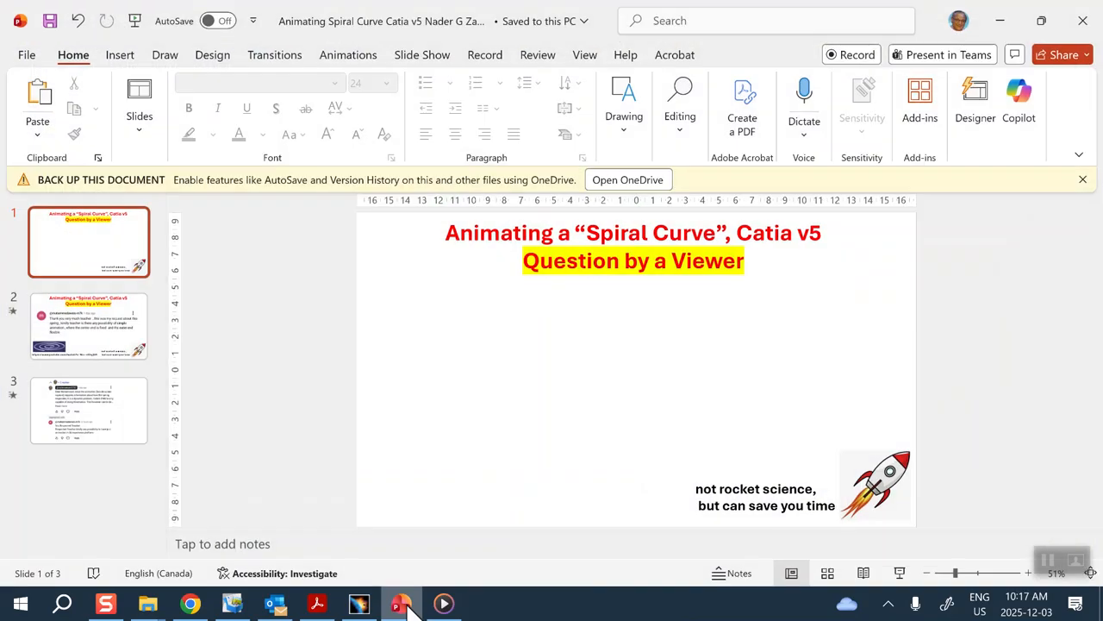
click(88, 351)
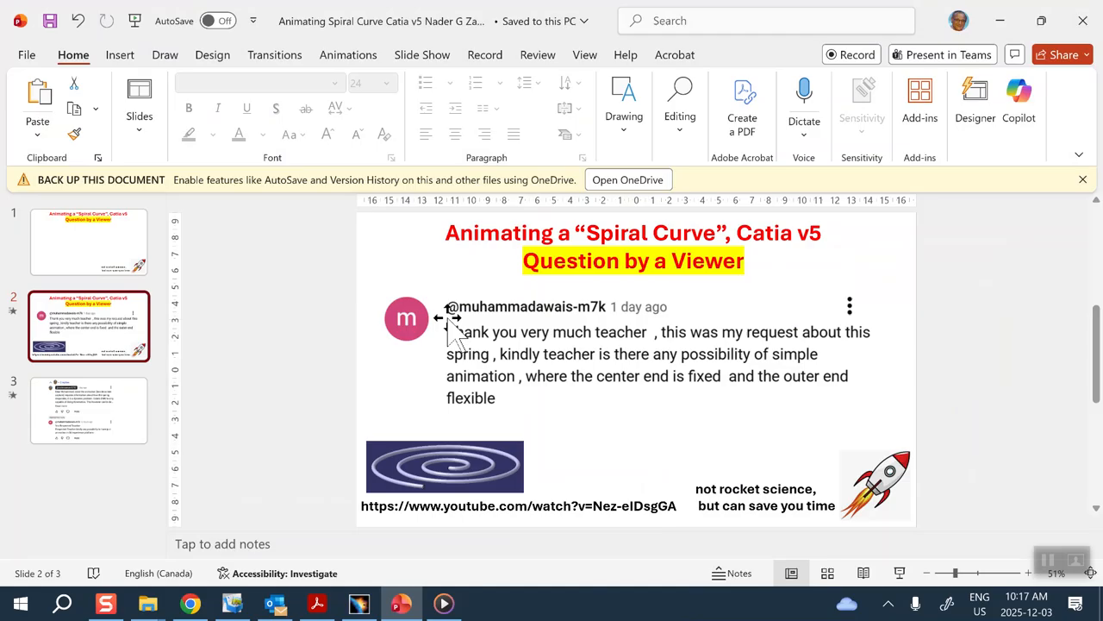